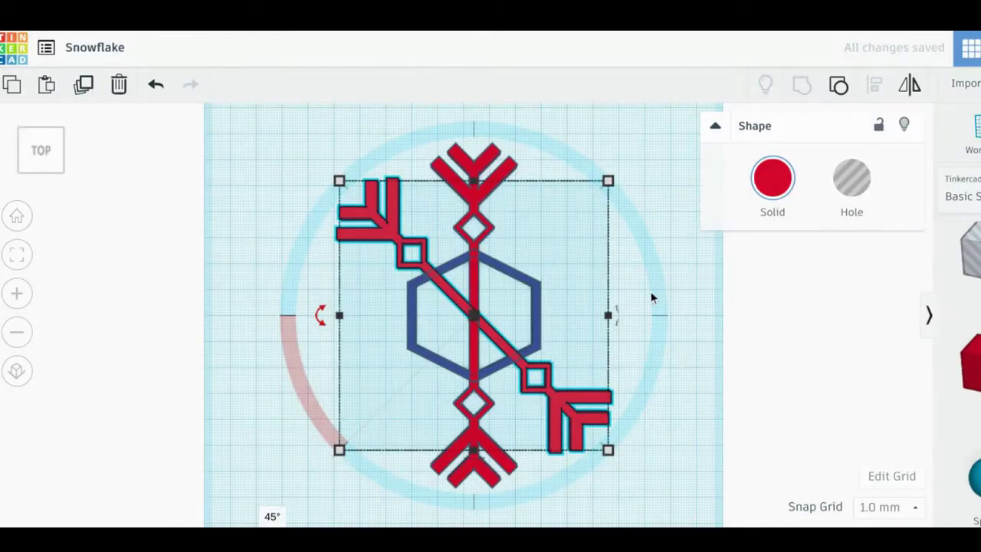
- Rotate further copies of the red arm pair in 45° increments about the centre to complete eight evenly spaced snowflake arms
drag(652, 293, 649, 280)
drag(320, 314, 351, 405)
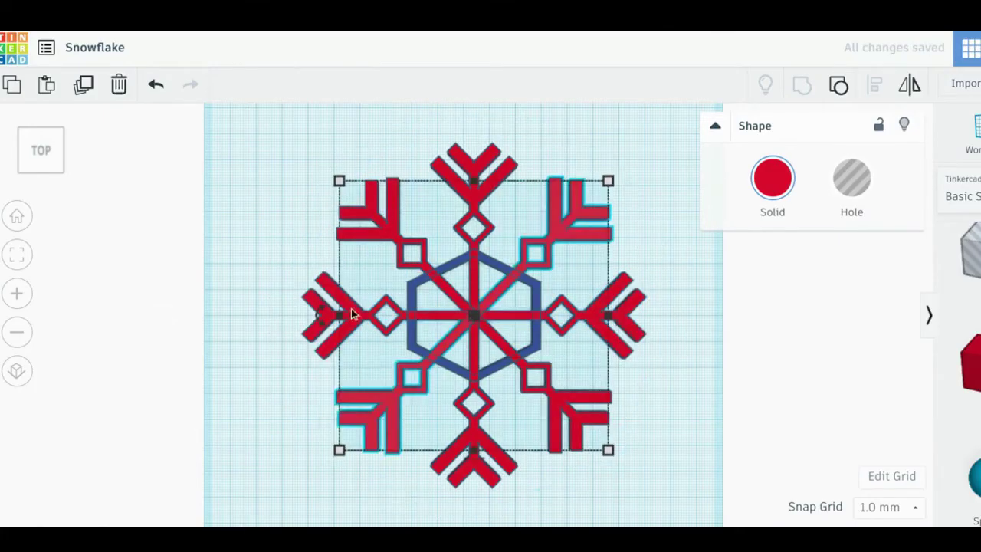
click(292, 210)
scroll(485, 290, down, 2)
scroll(484, 290, up, 1)
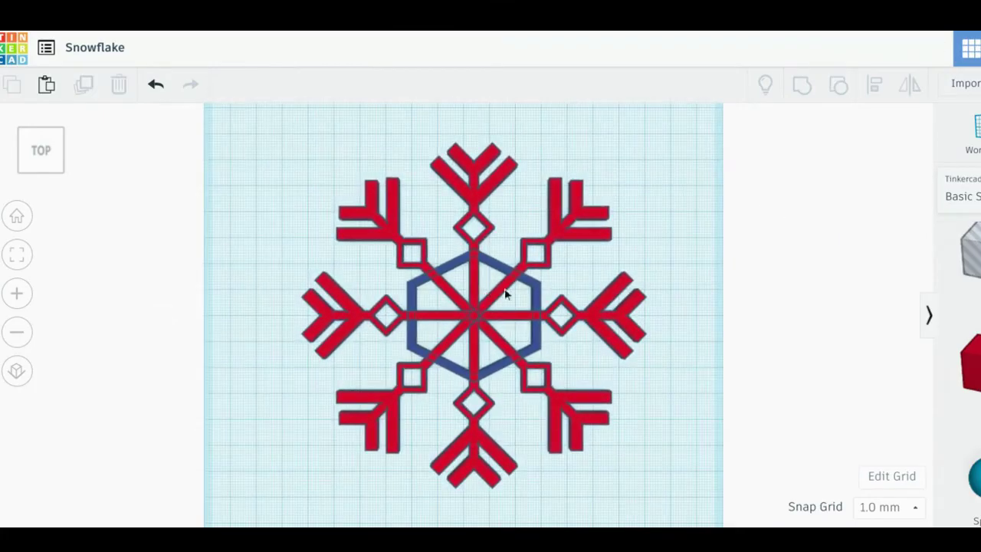
- Group all the arms and the hexagonal ring into one snowflake shape
drag(677, 127, 287, 483)
click(801, 86)
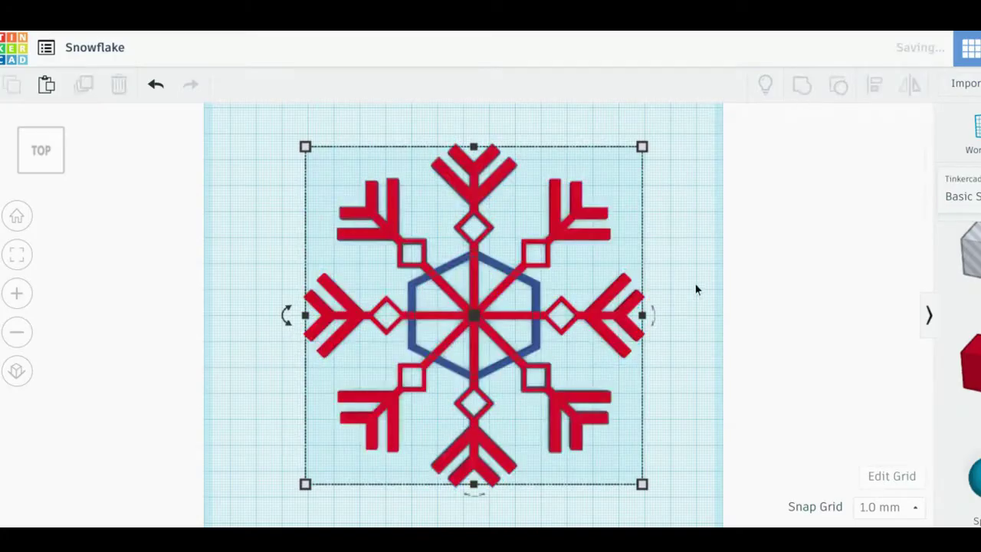
click(684, 305)
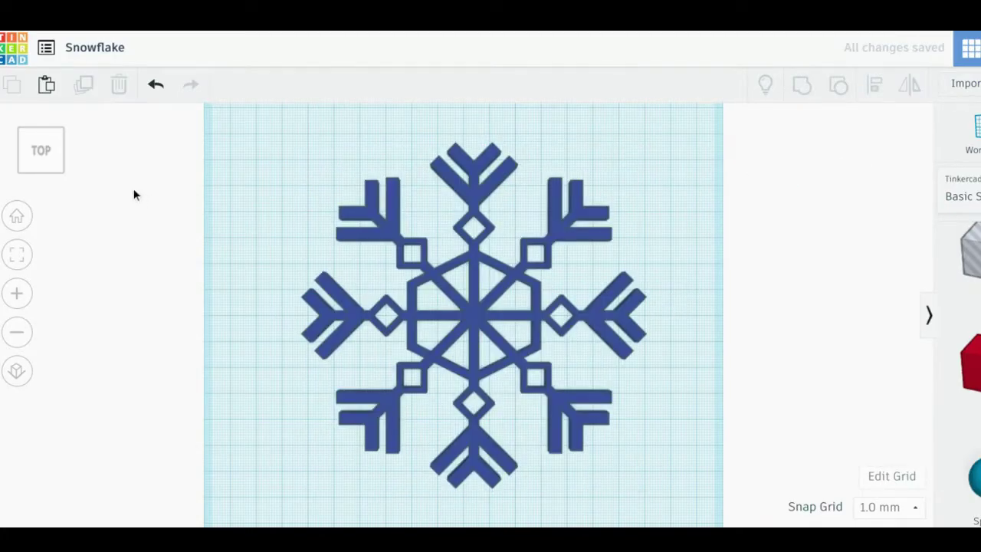
right_drag(134, 195, 322, 203)
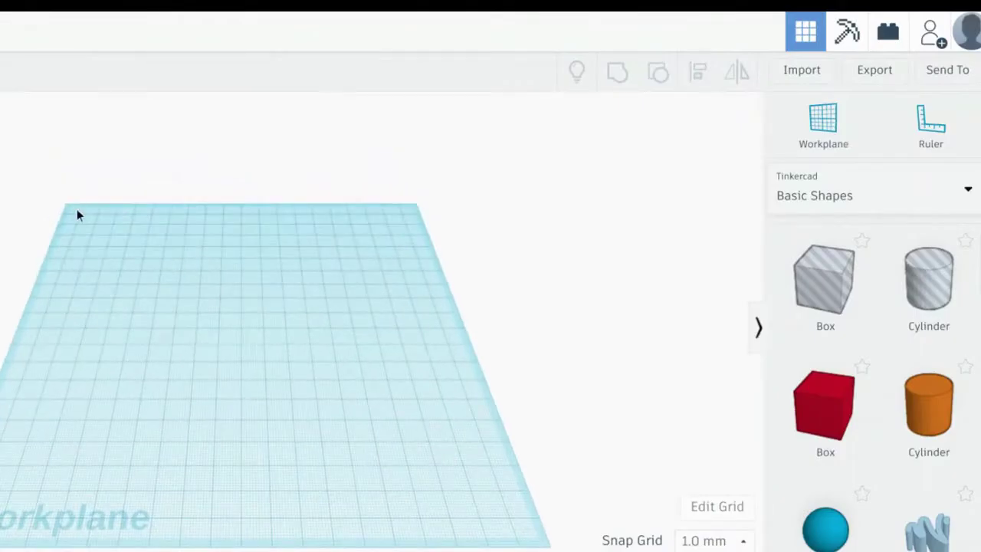
- Add a six-sided Polygon from the basic shapes to the empty workplane
scroll(849, 426, down, 1)
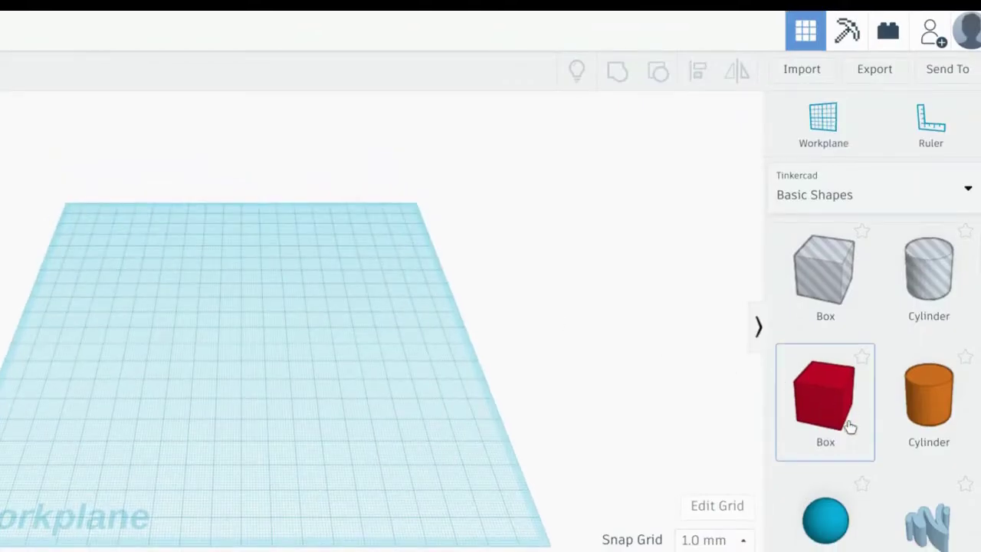
scroll(963, 273, down, 1)
scroll(952, 431, down, 10)
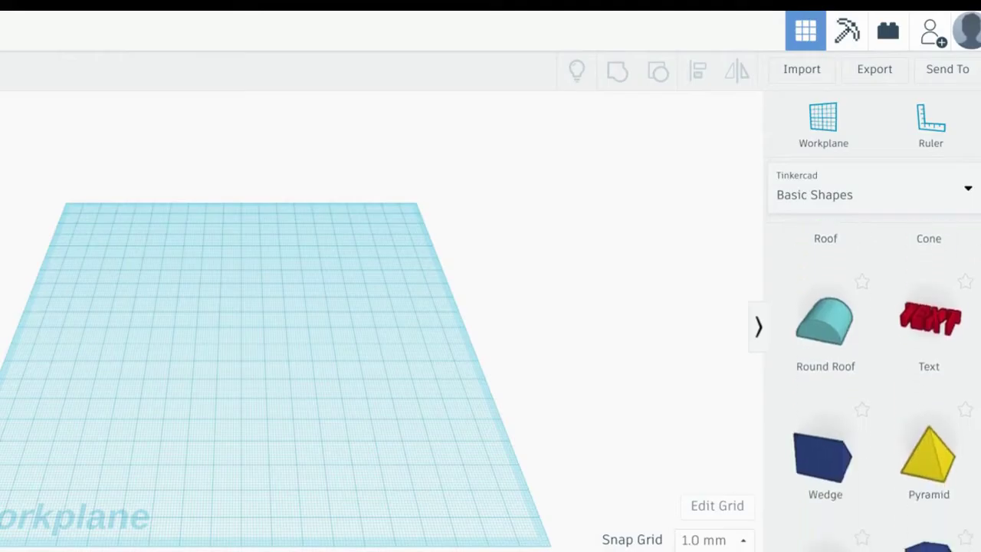
drag(952, 431, 192, 379)
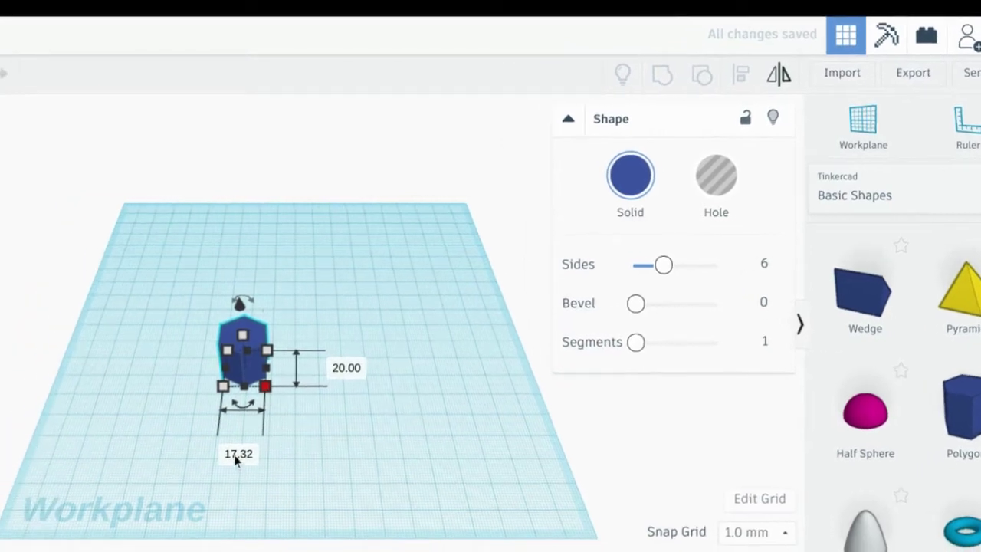
- Set the polygon's width and length to 50 mm each
click(184, 460)
text(50)
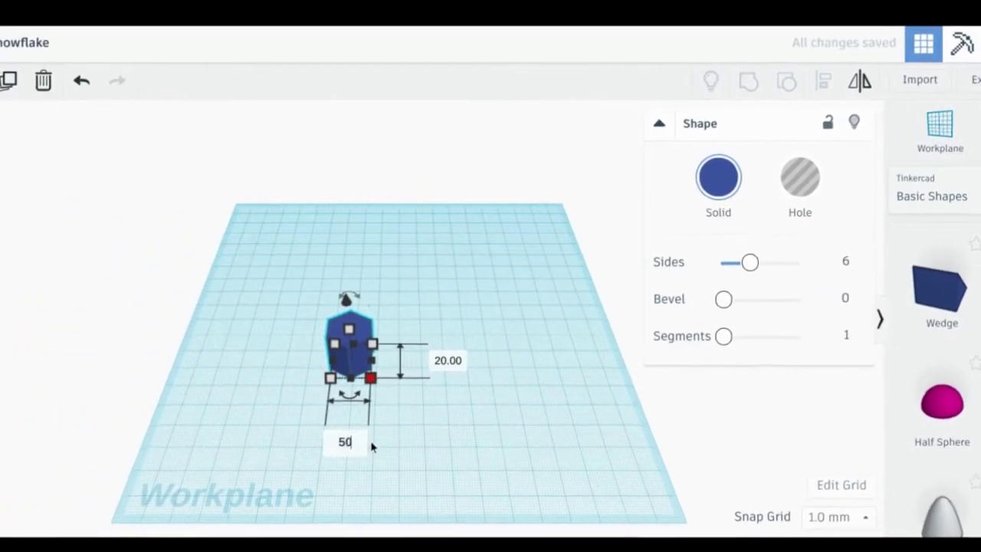
click(469, 359)
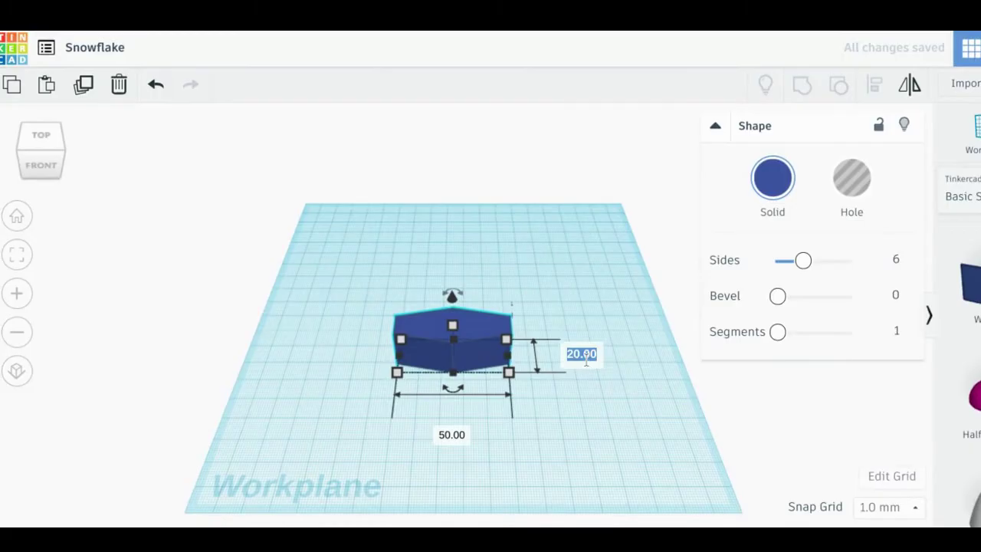
text(50)
key(Return)
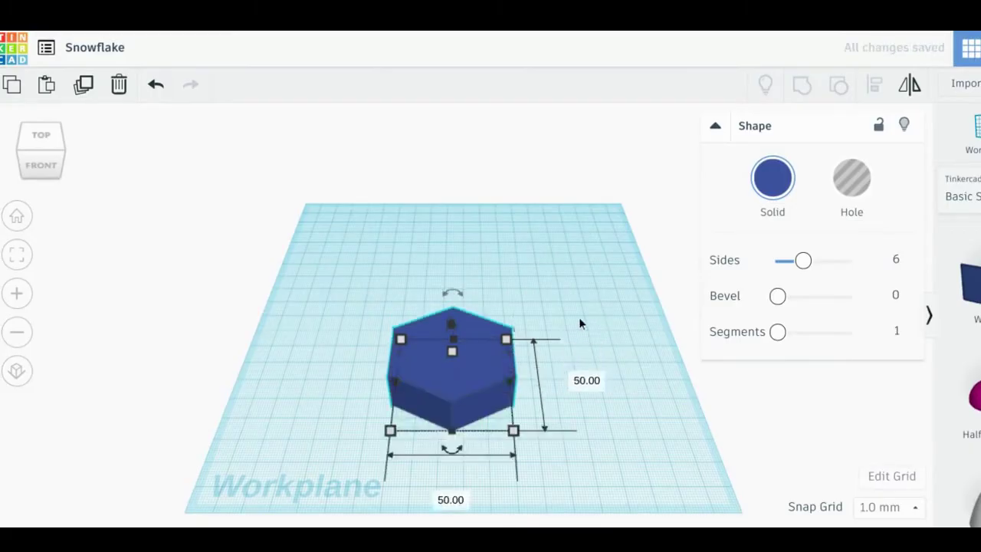
click(545, 301)
- Duplicate the hexagon, offset the copy so it overlaps the original's side, and turn it into a hole
click(476, 358)
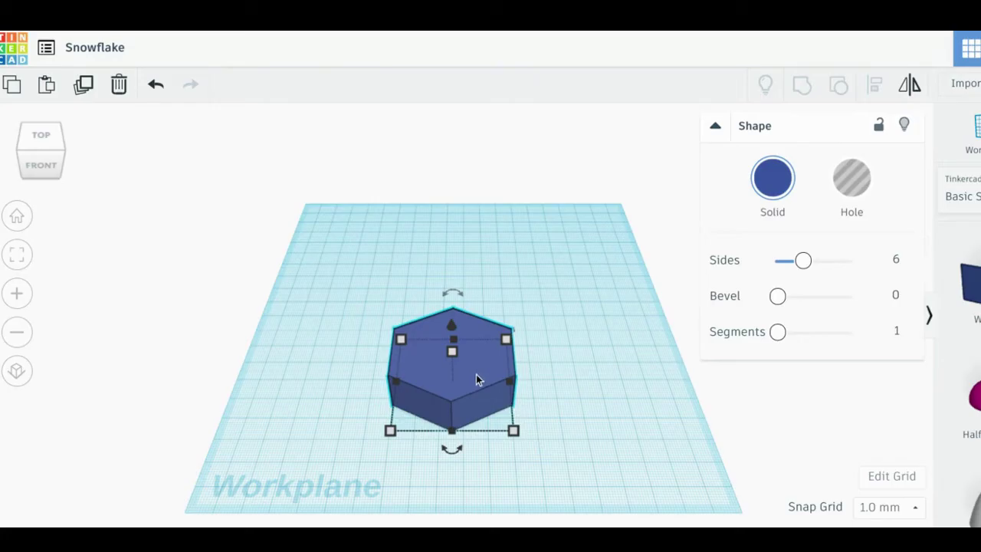
key(ctrl+d)
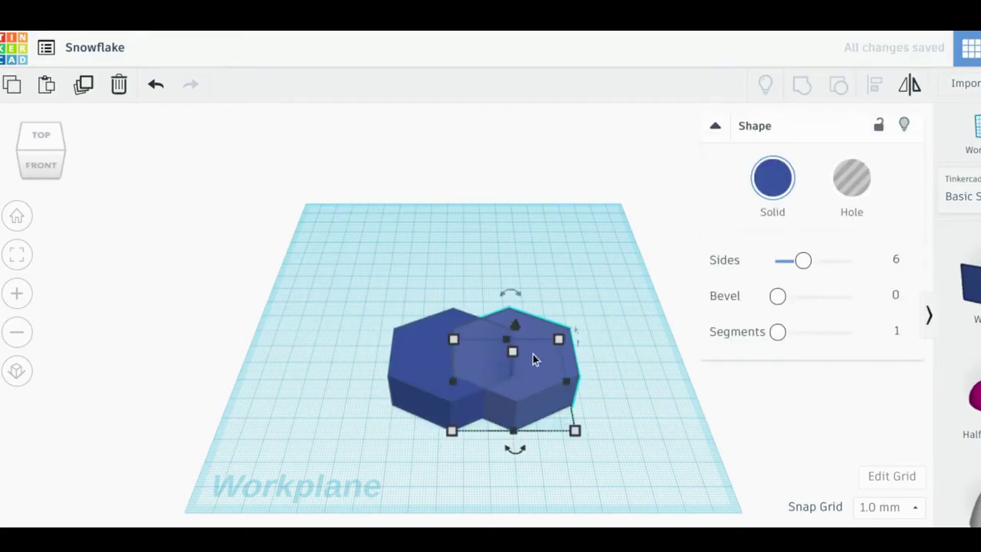
click(849, 183)
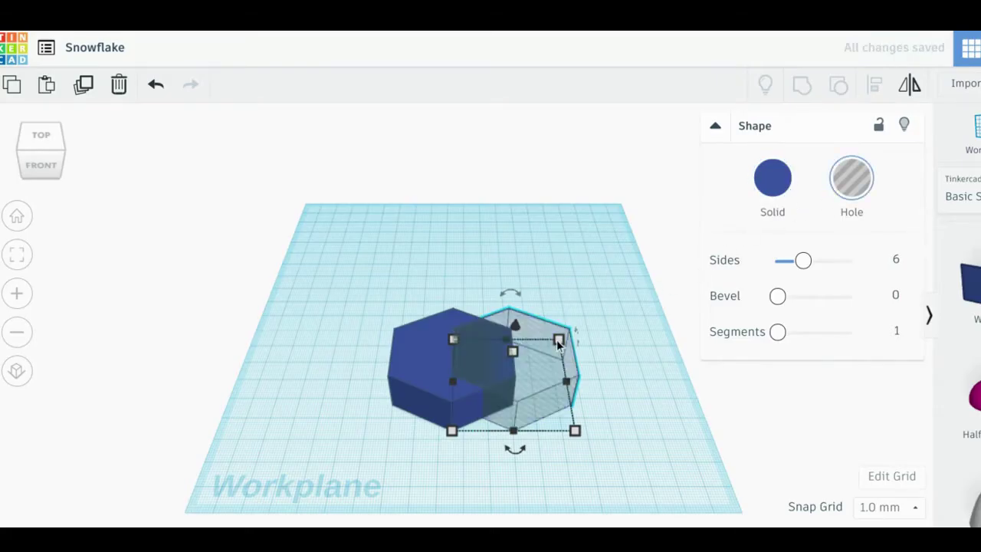
- Set the hexagonal hole's width and length to 45 mm each
mouse_move(558, 340)
click(503, 294)
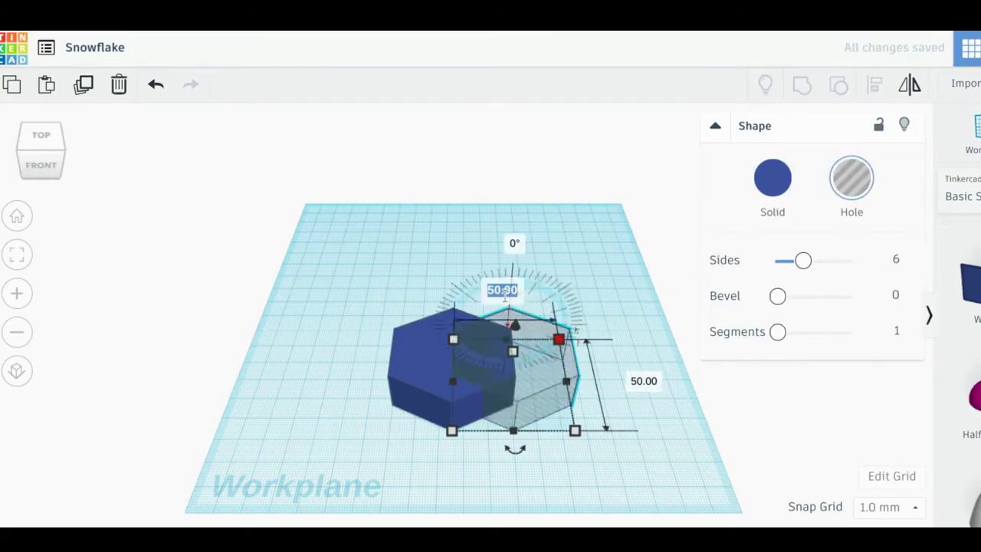
text(45)
key(Return)
click(635, 381)
text(45)
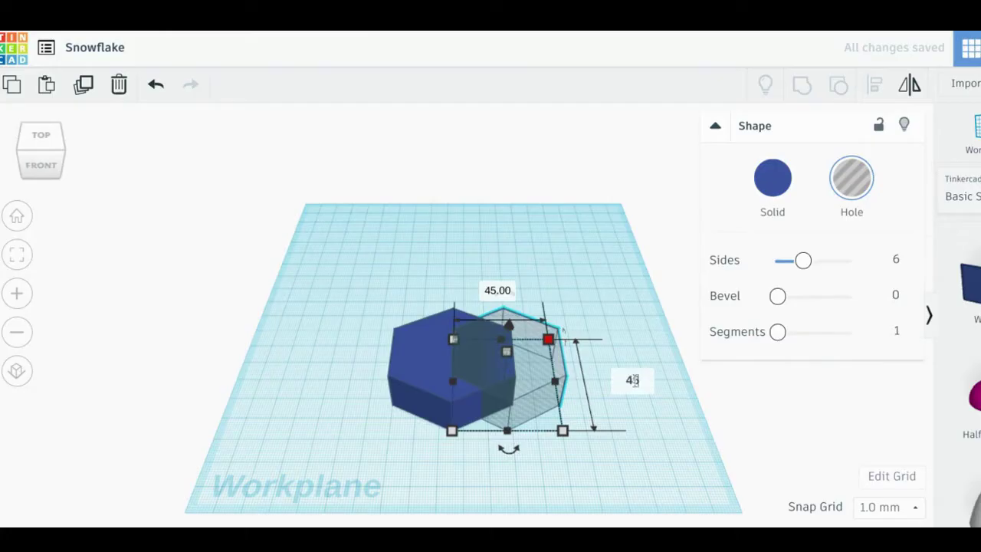
key(Return)
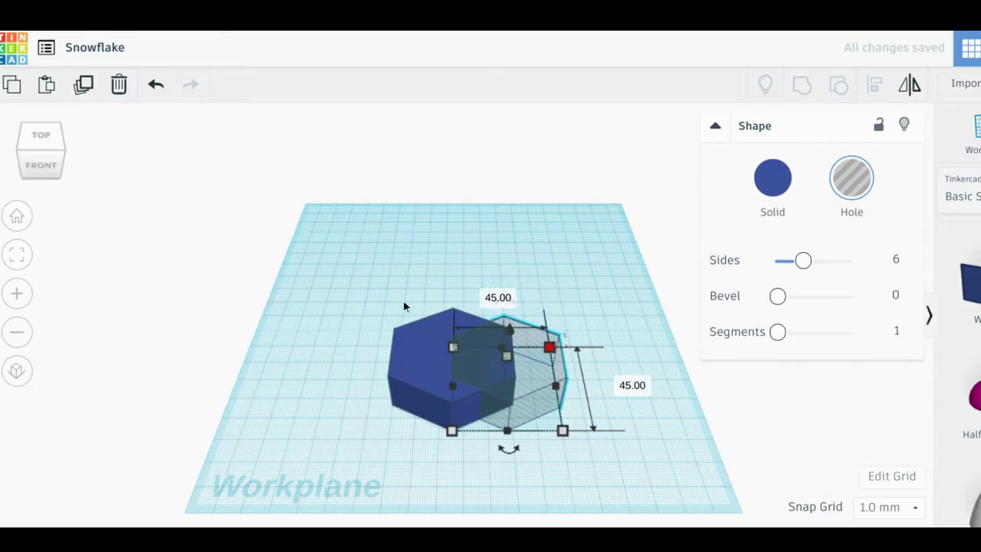
- Align the solid and hole hexagons on their centres in both horizontal directions and group them into a hexagonal ring
drag(364, 288, 555, 438)
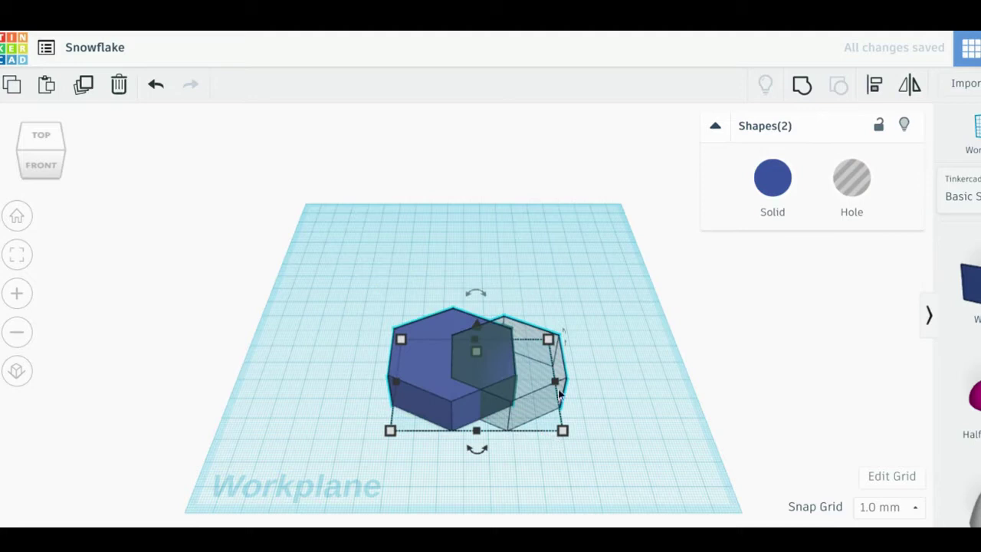
click(875, 85)
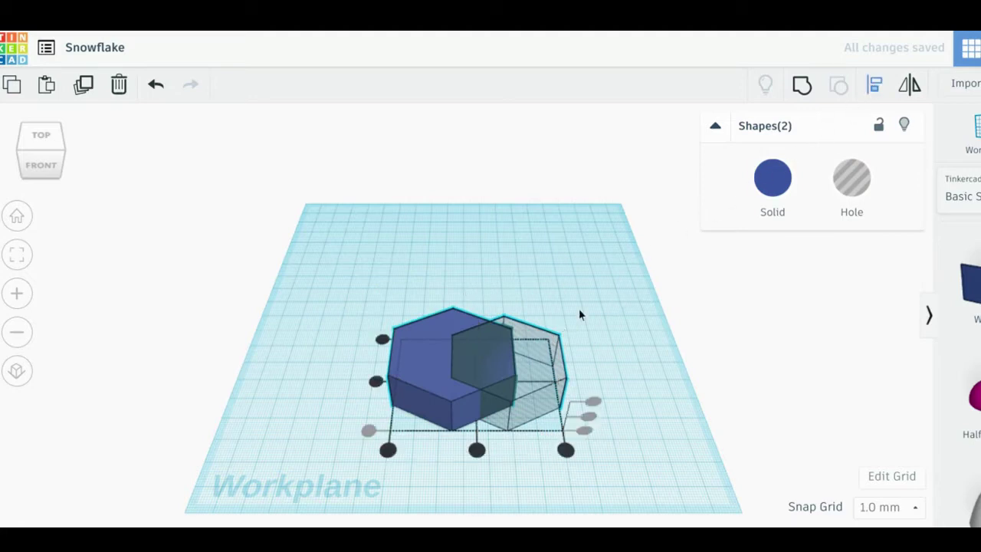
click(476, 449)
click(398, 382)
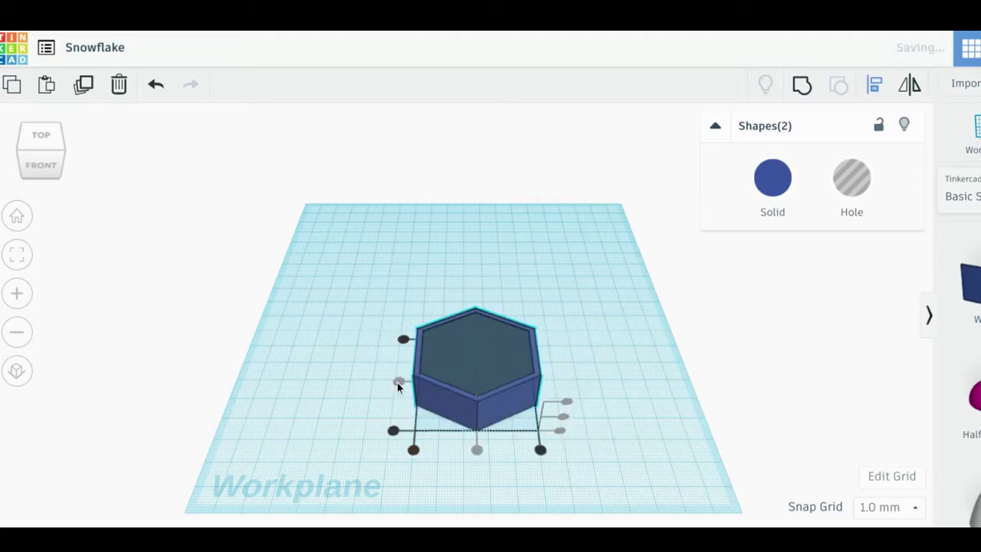
click(802, 86)
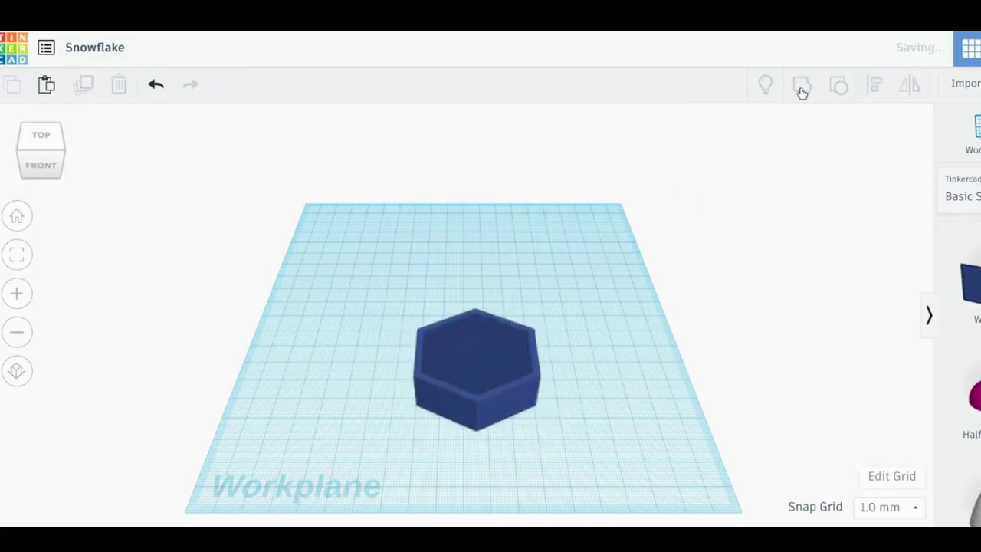
click(505, 302)
- Reduce the hexagonal ring's height to 3 mm and move it to the middle of the workplane
drag(387, 300, 495, 347)
drag(474, 285, 480, 310)
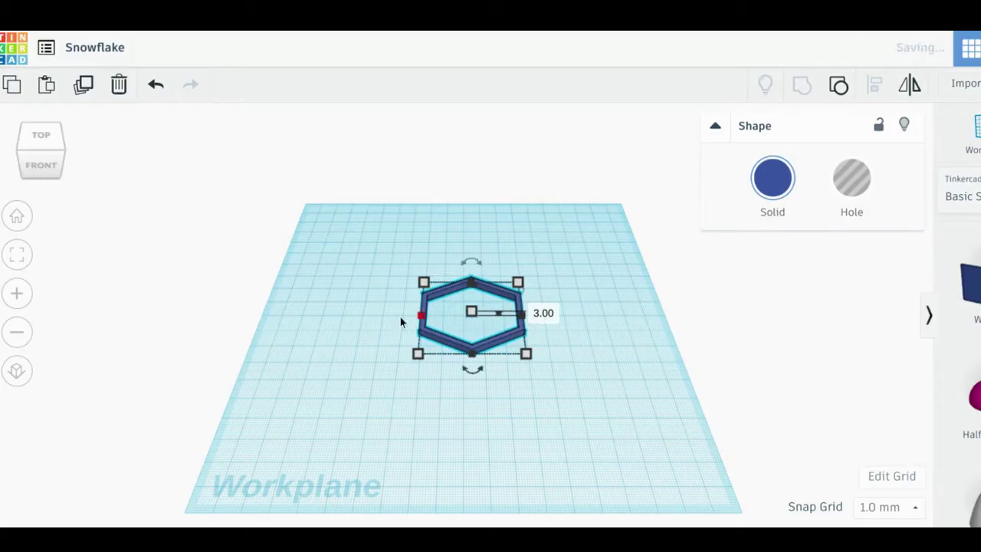
click(399, 318)
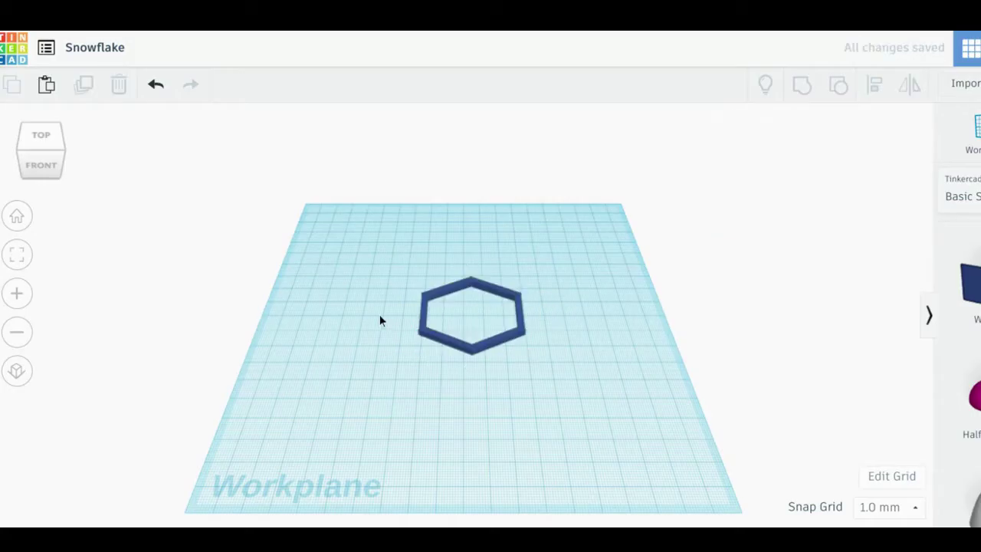
- Place a solid red Box on the workplane just outside the hexagonal ring's upper-right edge
mouse_move(42, 135)
mouse_down()
mouse_move(48, 159)
mouse_move(61, 161)
mouse_move(49, 144)
mouse_up()
click(49, 144)
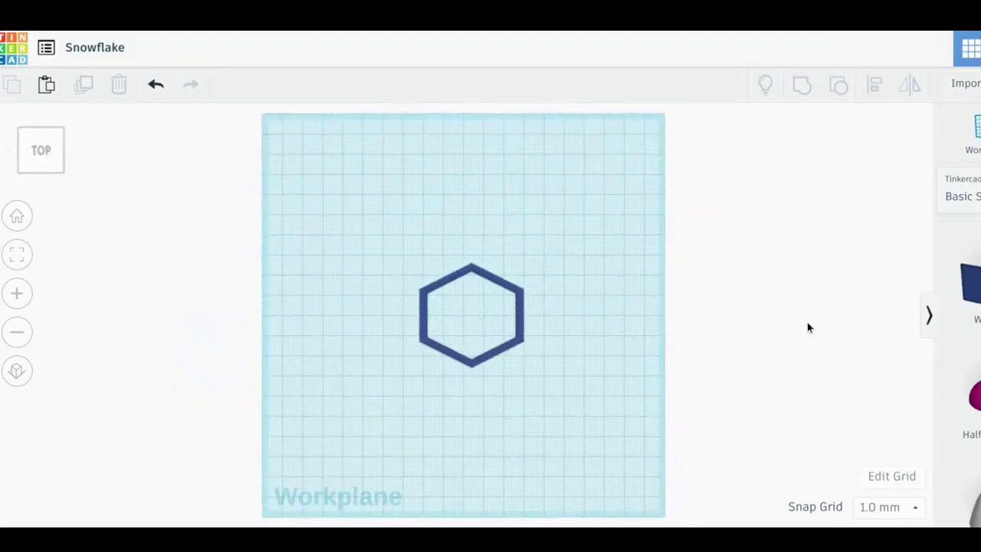
scroll(970, 345, up, 8)
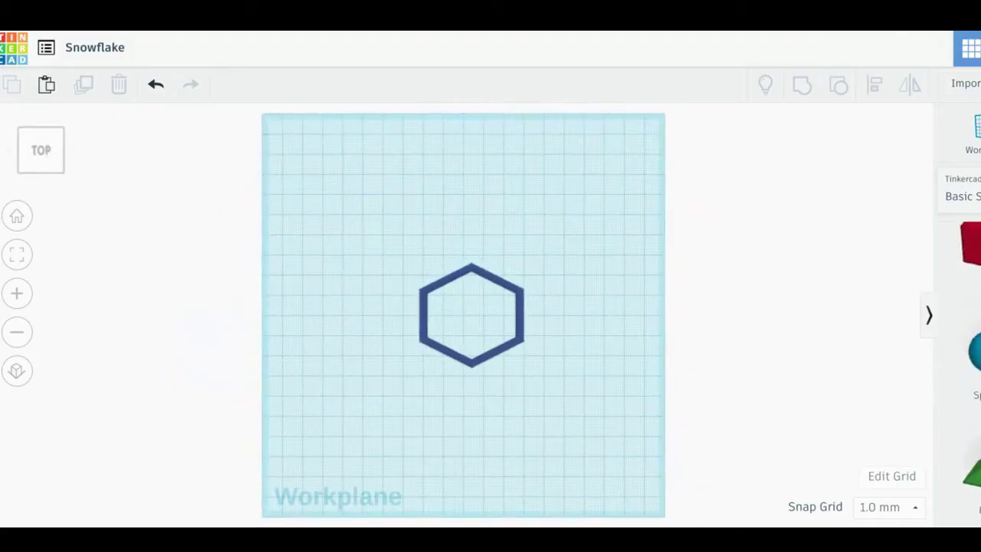
scroll(970, 345, up, 2)
drag(967, 363, 556, 272)
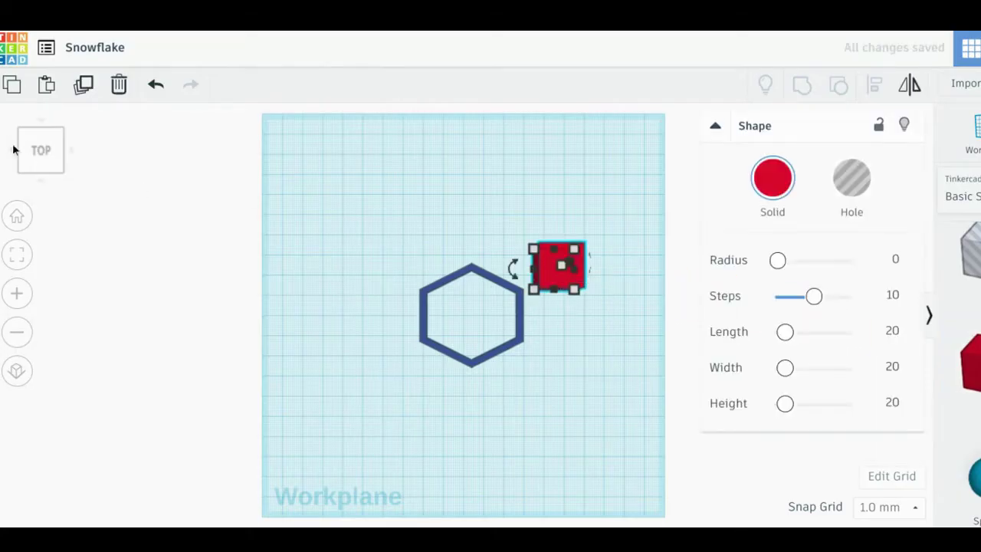
- Reshape the box into a long bar 3 mm wide and position it from the ring's centre outward across its back corner
drag(40, 163, 32, 152)
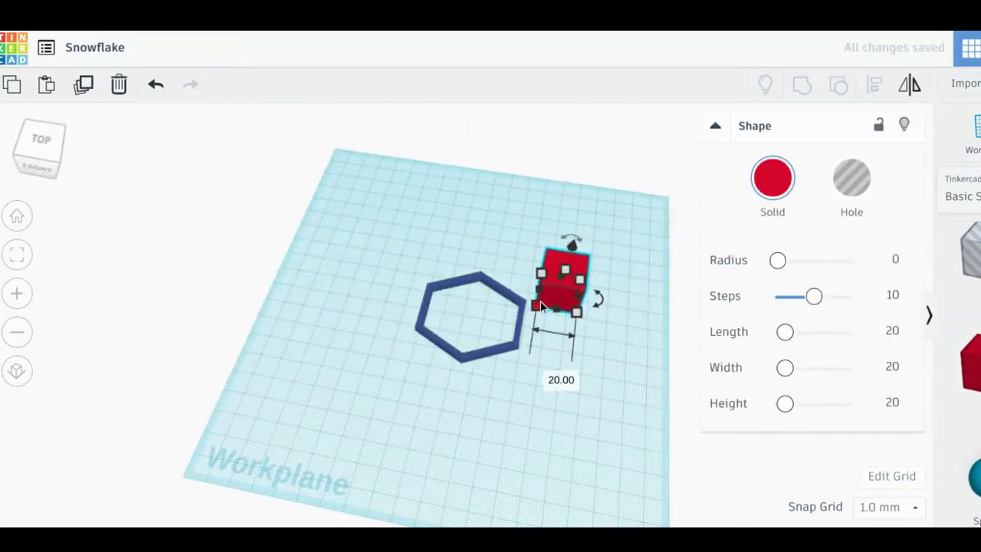
drag(538, 308, 567, 371)
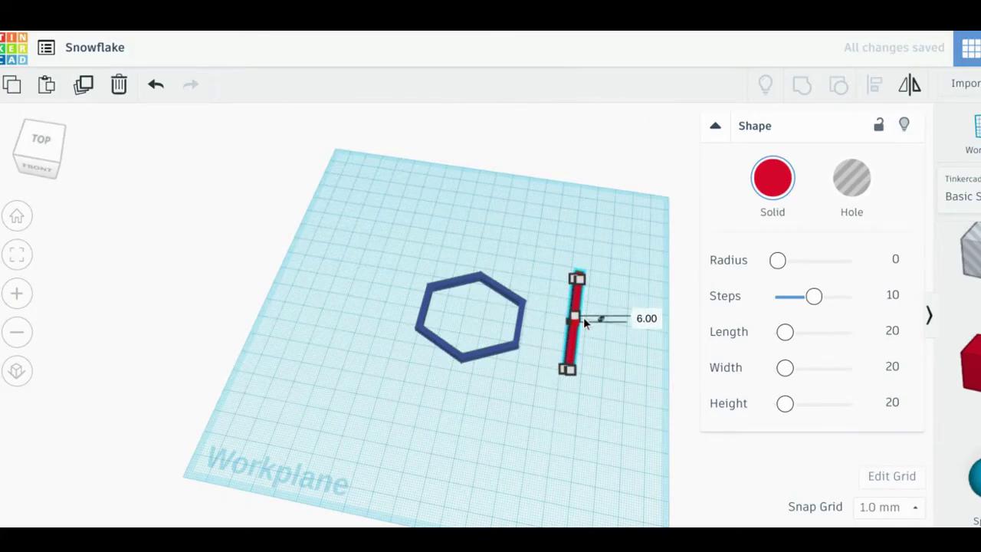
drag(583, 317, 478, 298)
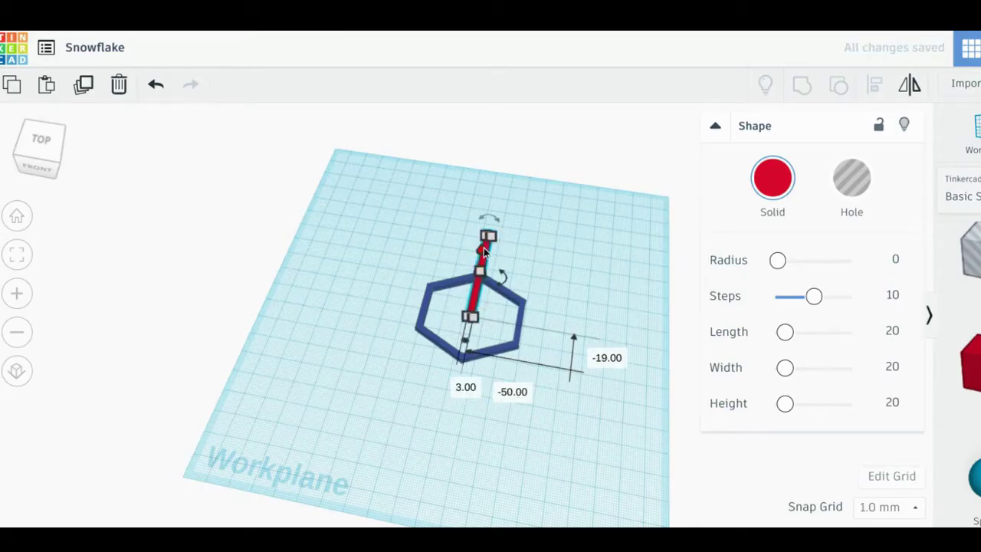
- Extend the outer end of the red bar so that its length is 58 mm
scroll(483, 247, up, 3)
scroll(528, 238, up, 2)
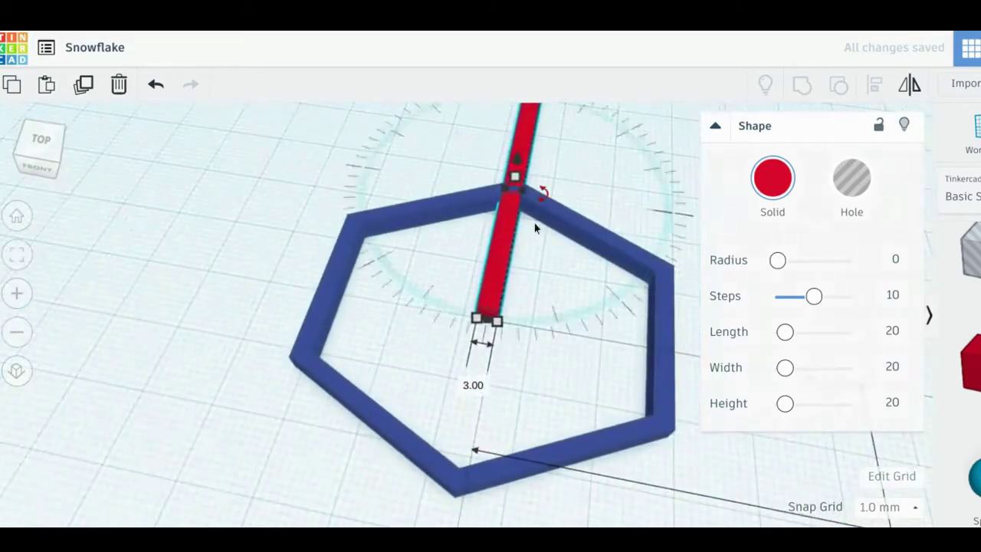
click(23, 213)
click(42, 157)
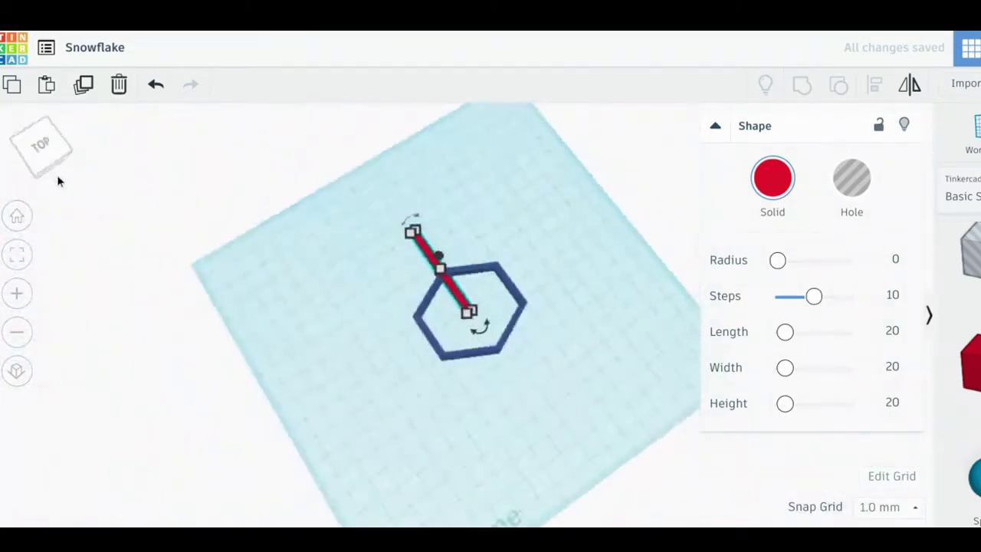
right_drag(77, 180, 179, 219)
scroll(341, 412, up, 4)
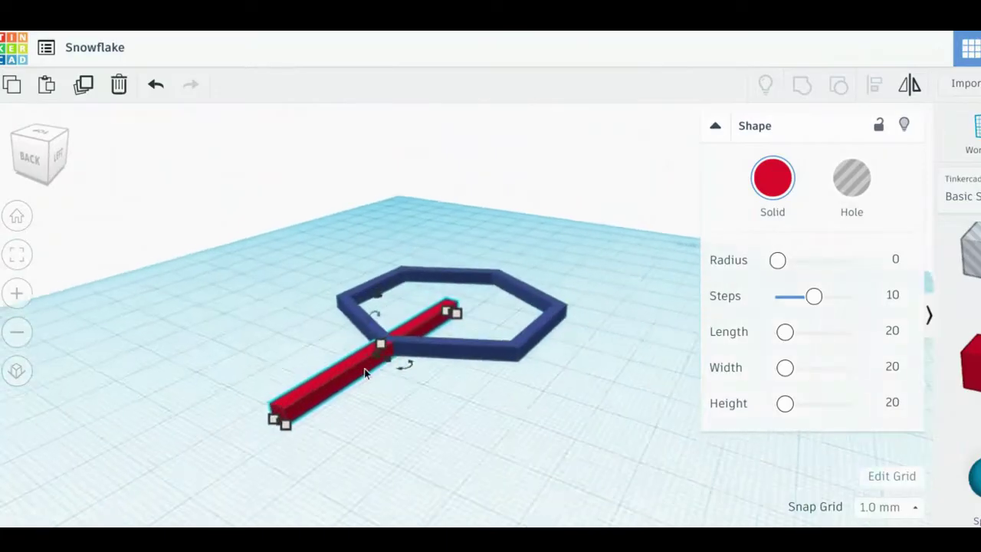
mouse_move(253, 445)
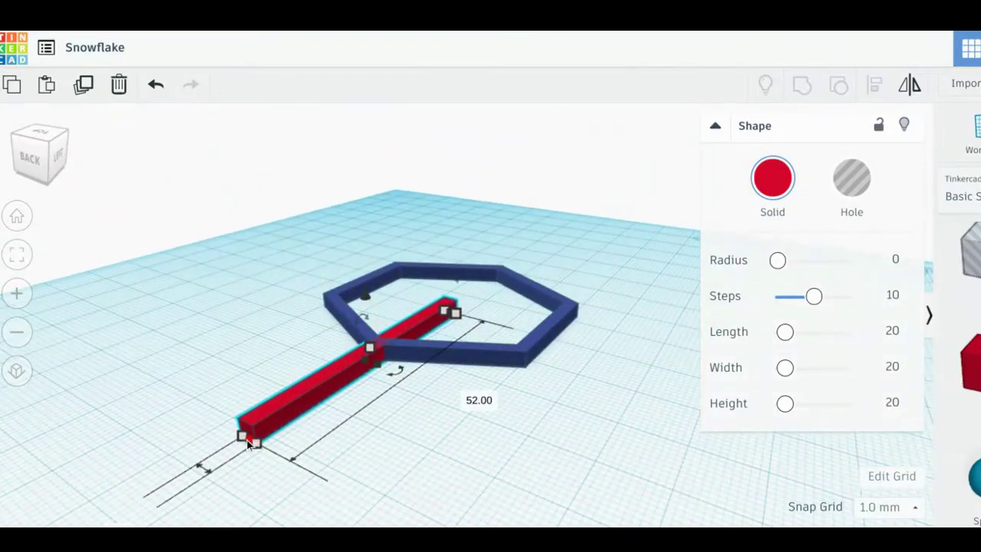
drag(247, 442, 201, 463)
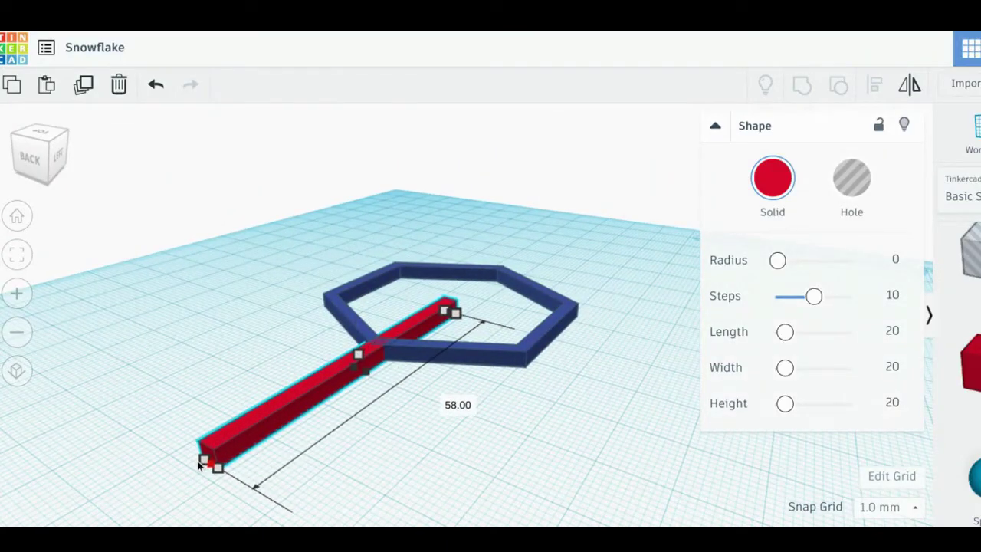
right_drag(127, 313, 12, 174)
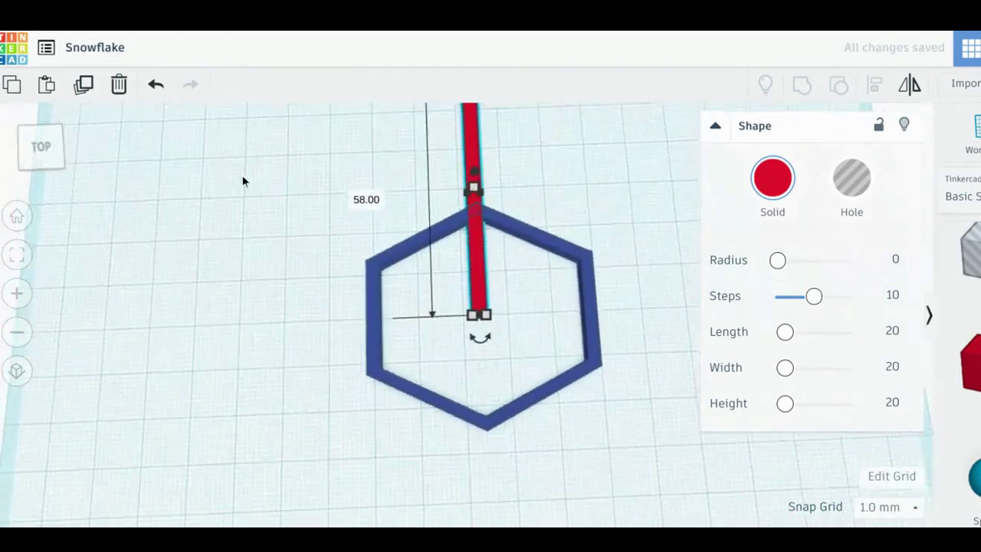
- Align the red bar and the hexagonal ring so that their centres line up across the width
drag(392, 169, 542, 322)
shift+click(542, 320)
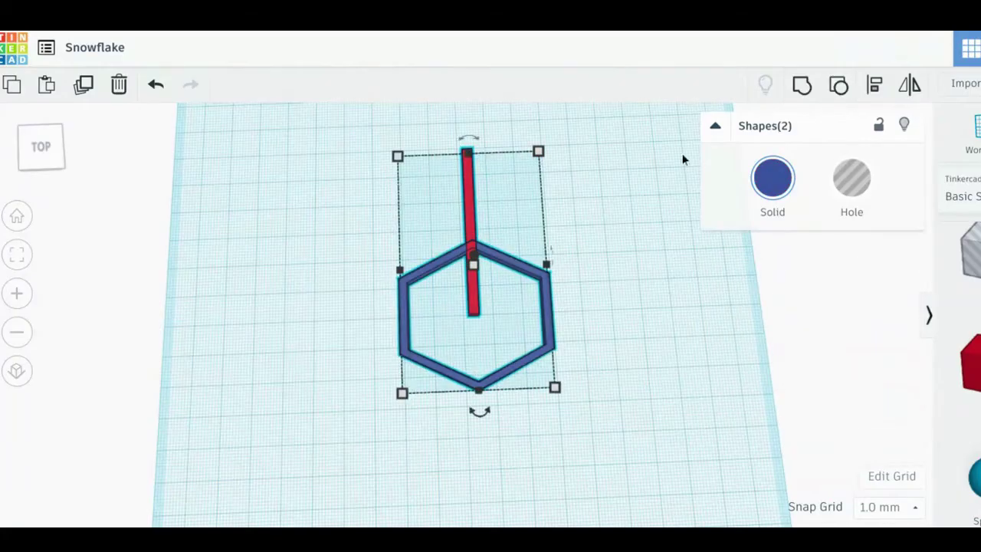
click(874, 85)
click(479, 414)
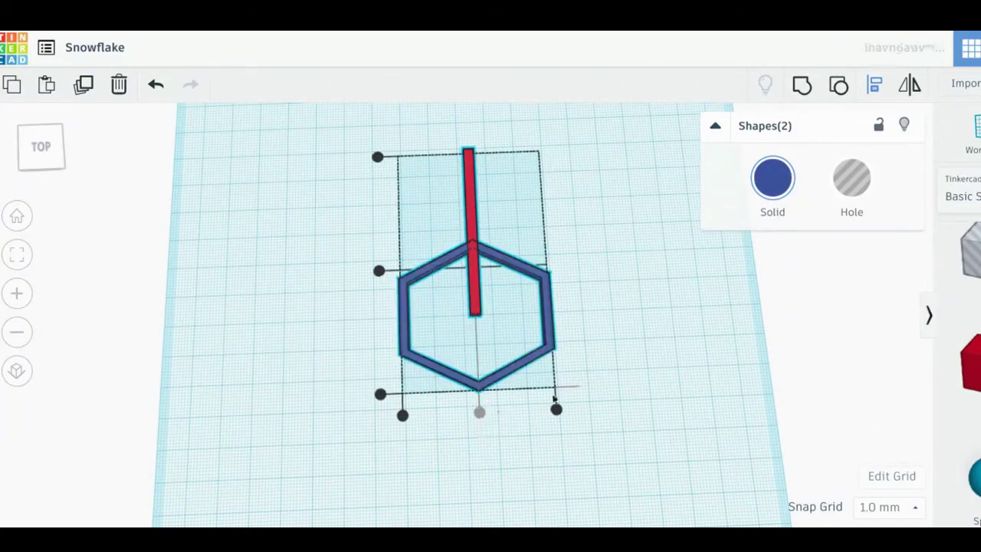
click(617, 361)
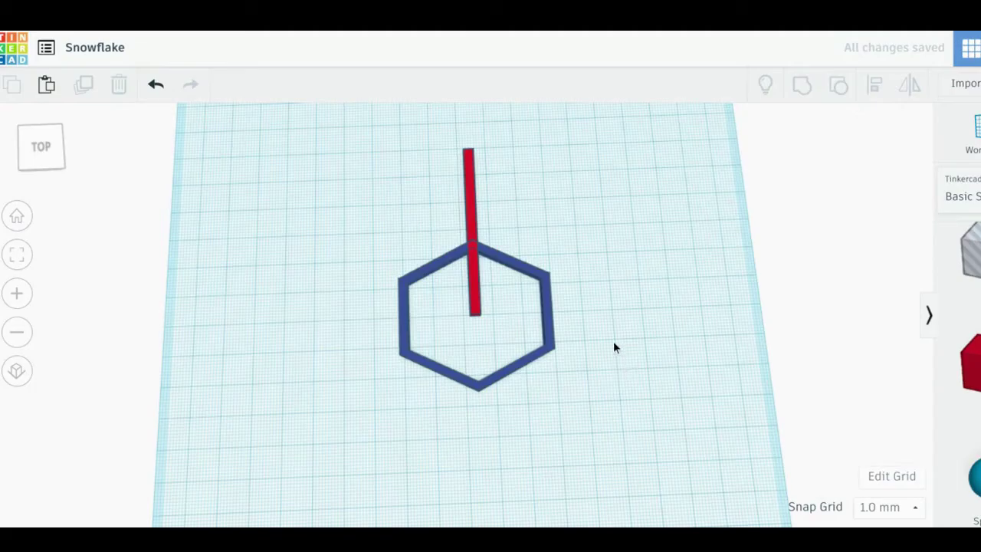
click(471, 208)
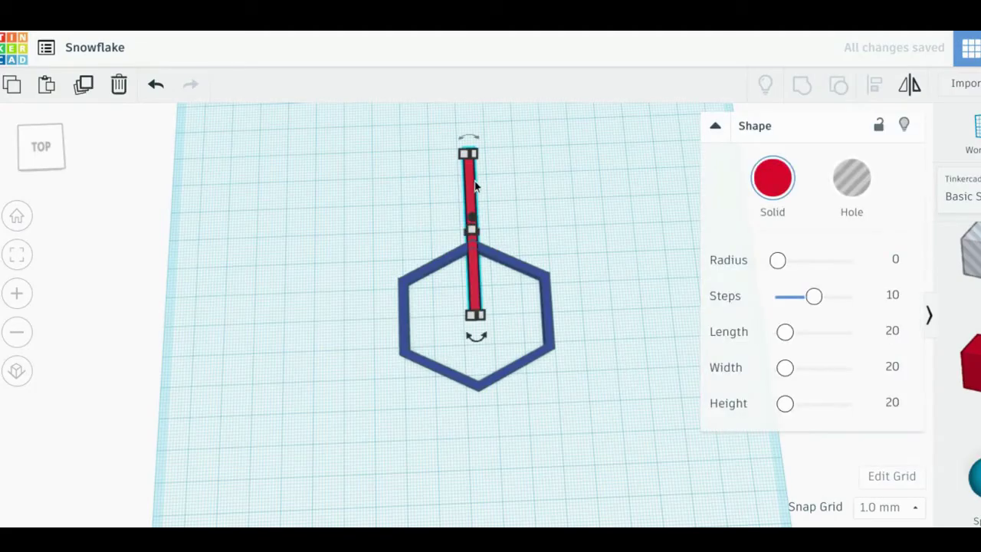
click(525, 214)
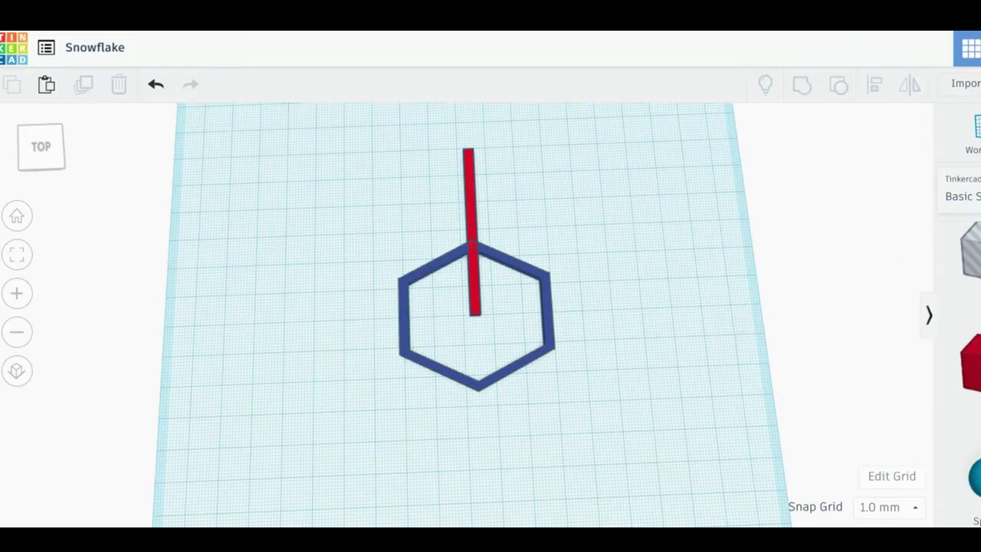
- Place a red box beside the arm's outer half, shape it into a short crosswise bar, and add a duplicate closer to the ring
drag(969, 360, 511, 193)
click(567, 264)
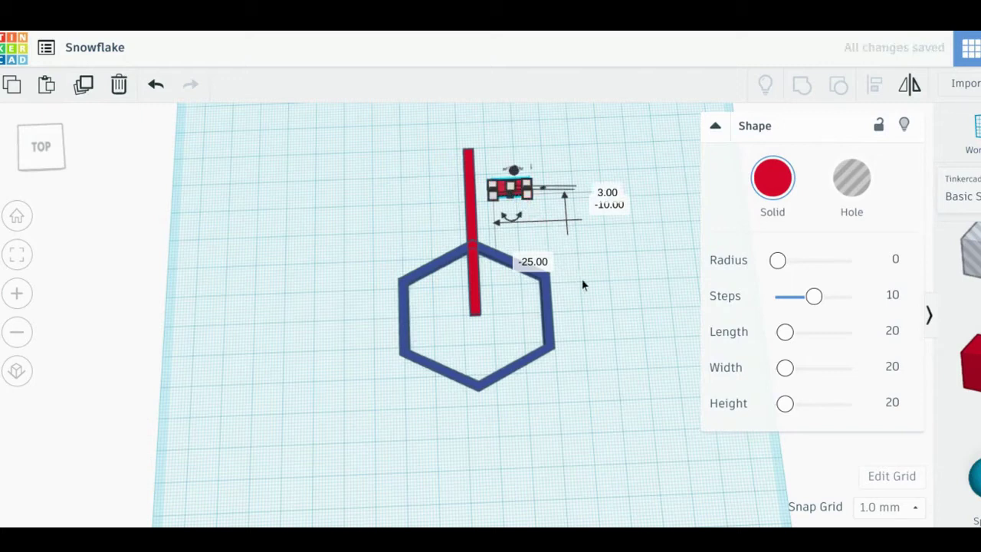
key(Right)
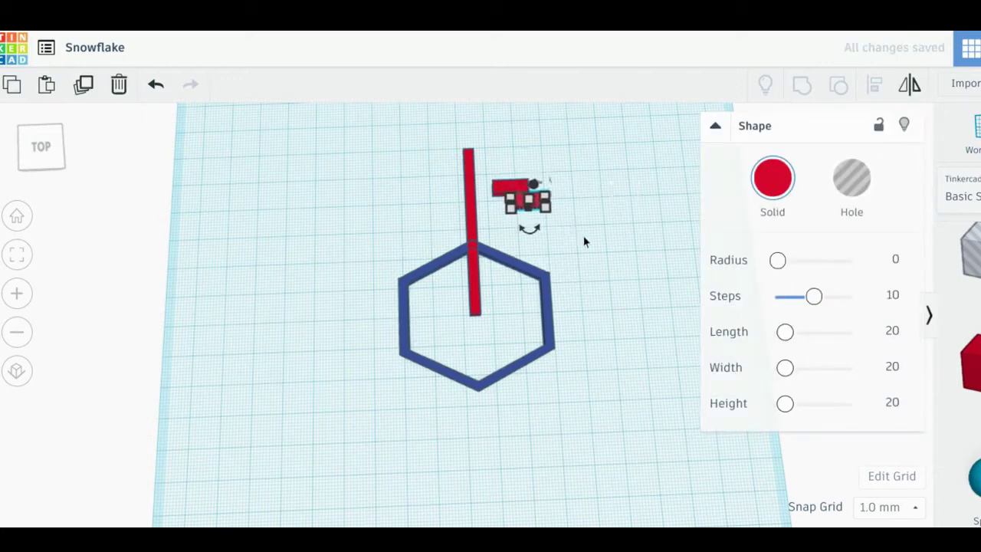
click(571, 235)
- Lengthen the short red bar nearer the ring to 21 mm by extending its end towards the arm
scroll(558, 223, up, 5)
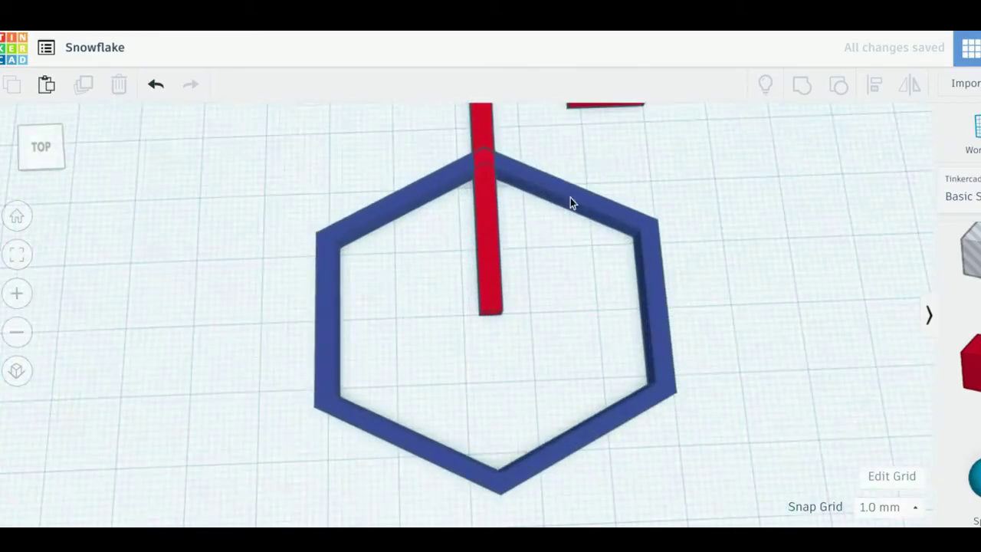
click(48, 156)
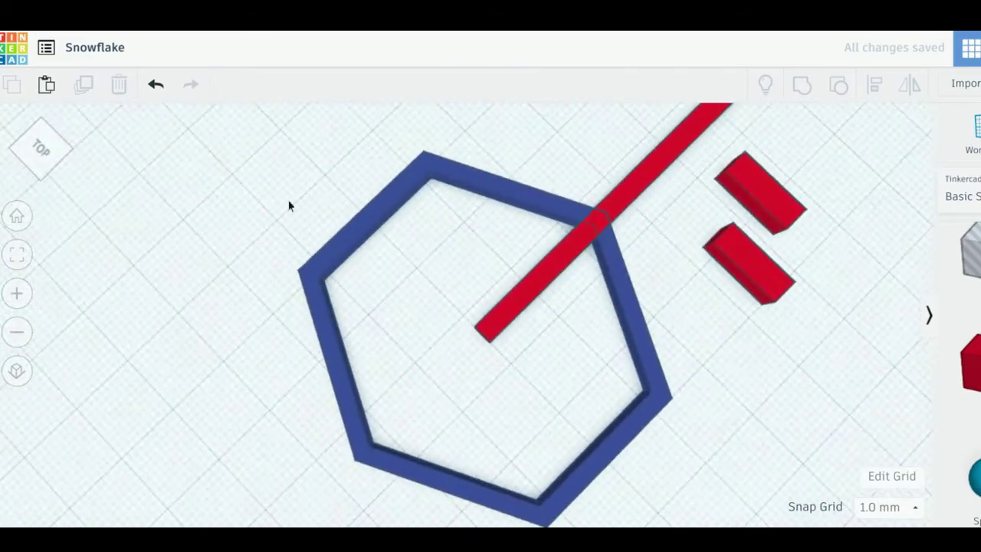
click(747, 253)
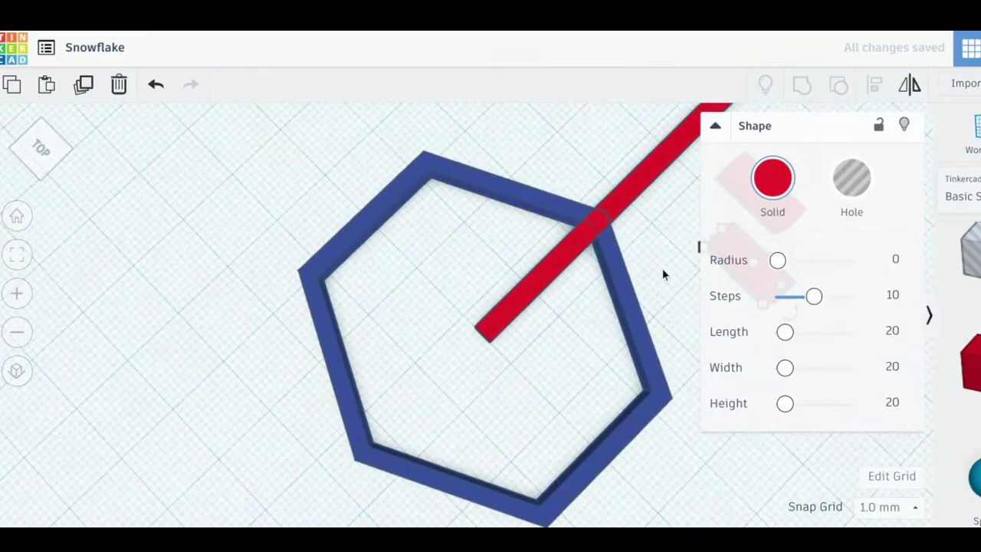
click(680, 196)
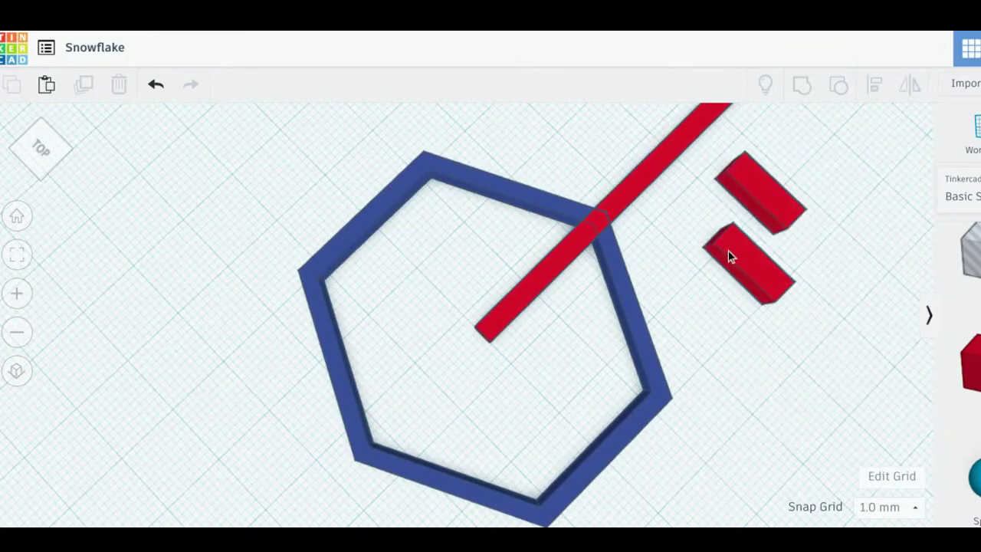
scroll(727, 250, down, 5)
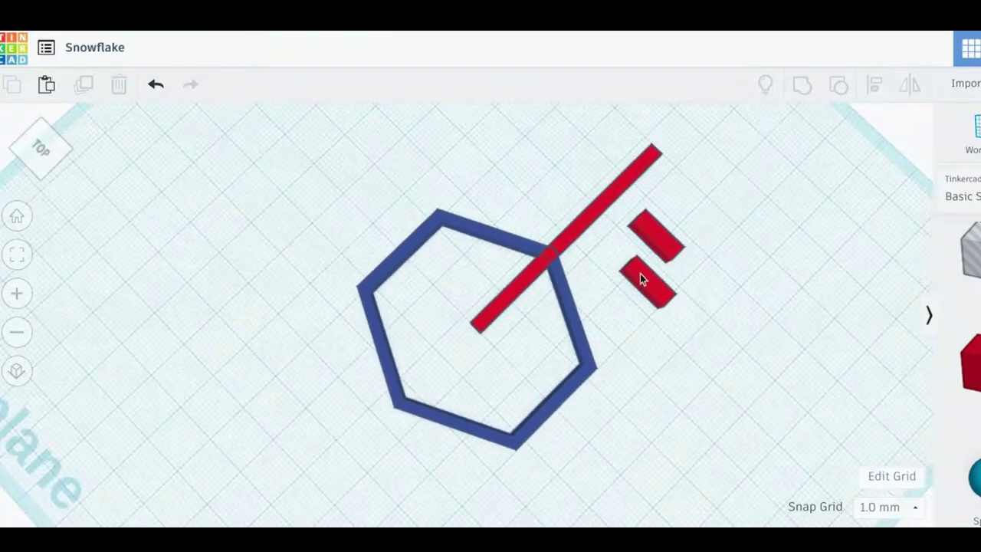
click(637, 271)
drag(619, 259, 600, 239)
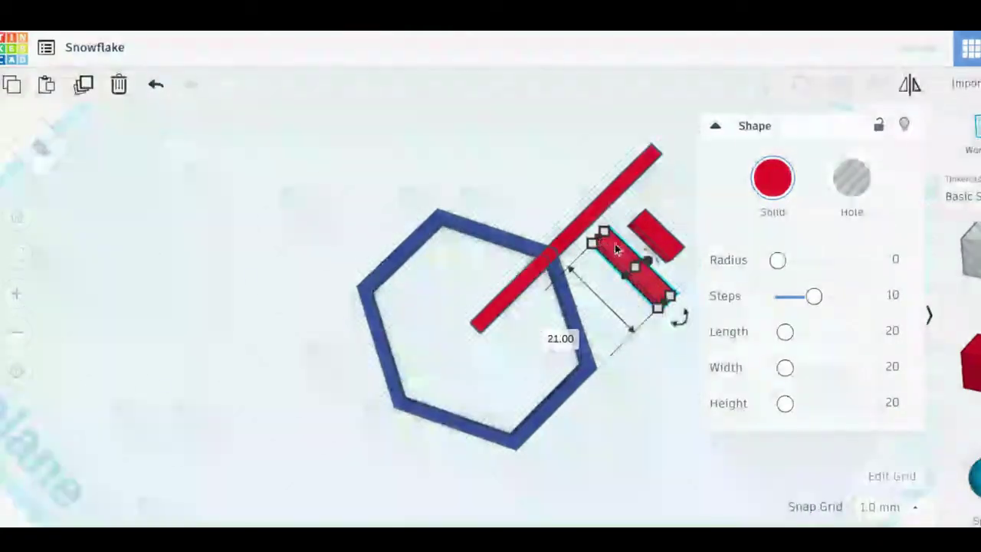
- Rotate the shorter red side bar flat on the workplane so that it slants diagonally outward from the arm
click(647, 233)
drag(691, 285, 686, 284)
scroll(655, 304, down, 5)
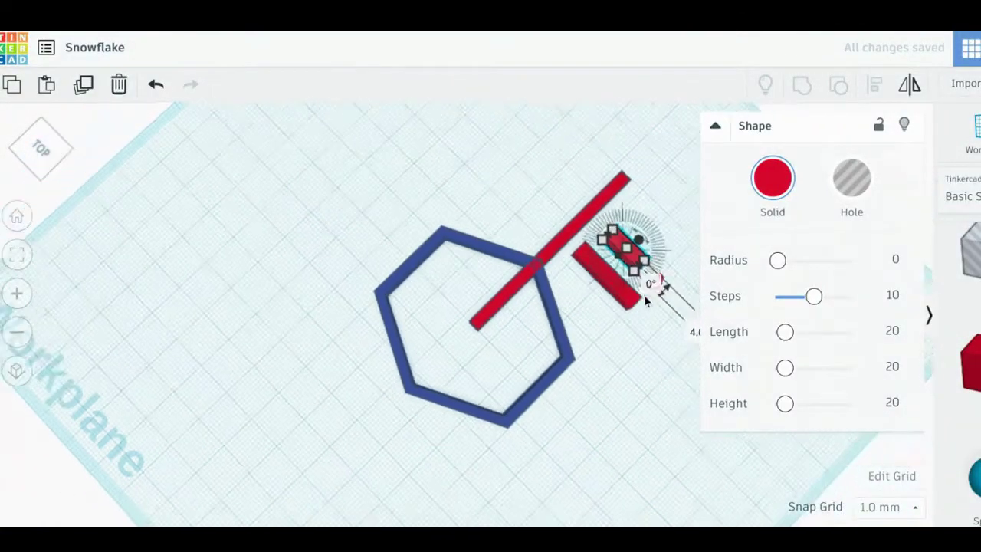
click(602, 324)
click(594, 273)
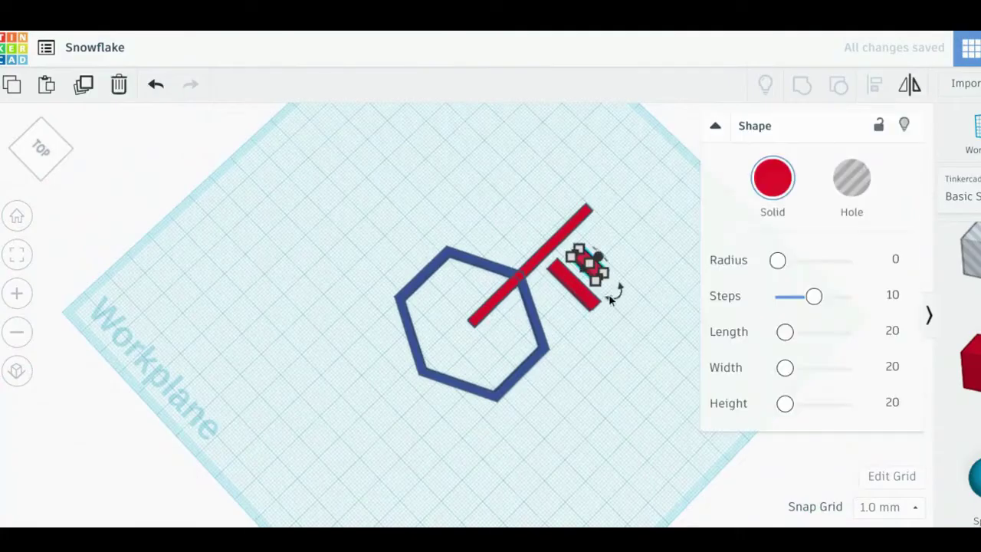
drag(613, 292, 614, 296)
click(615, 294)
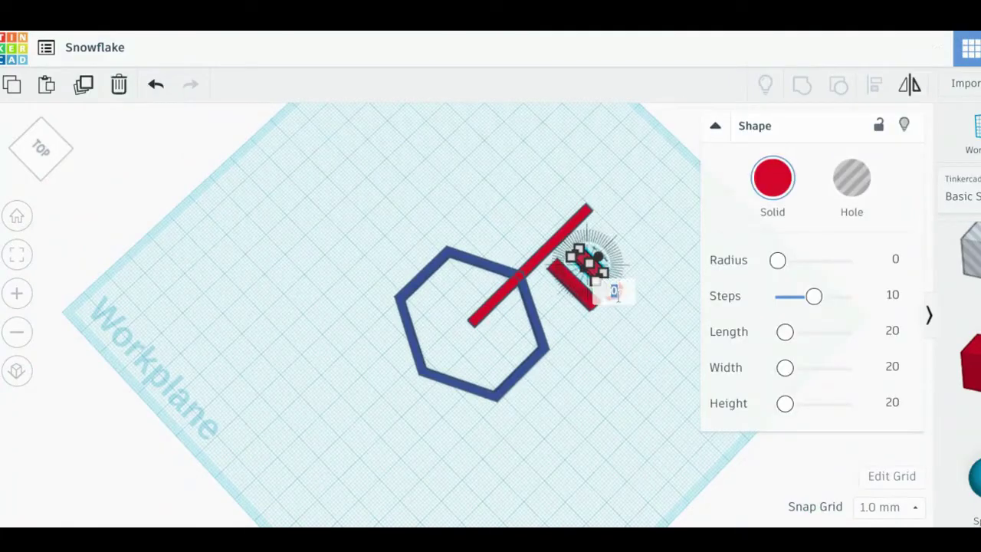
key(Return)
click(614, 291)
key(Return)
- Rotate the longer red side bar by the same angle so that it lies parallel to the shorter one
drag(602, 301, 588, 310)
click(613, 325)
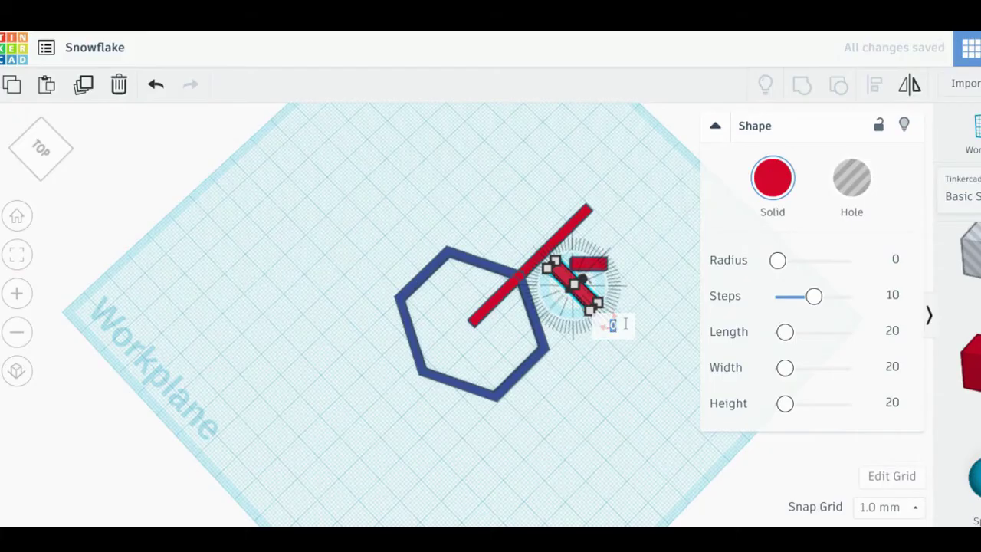
key(Return)
click(633, 352)
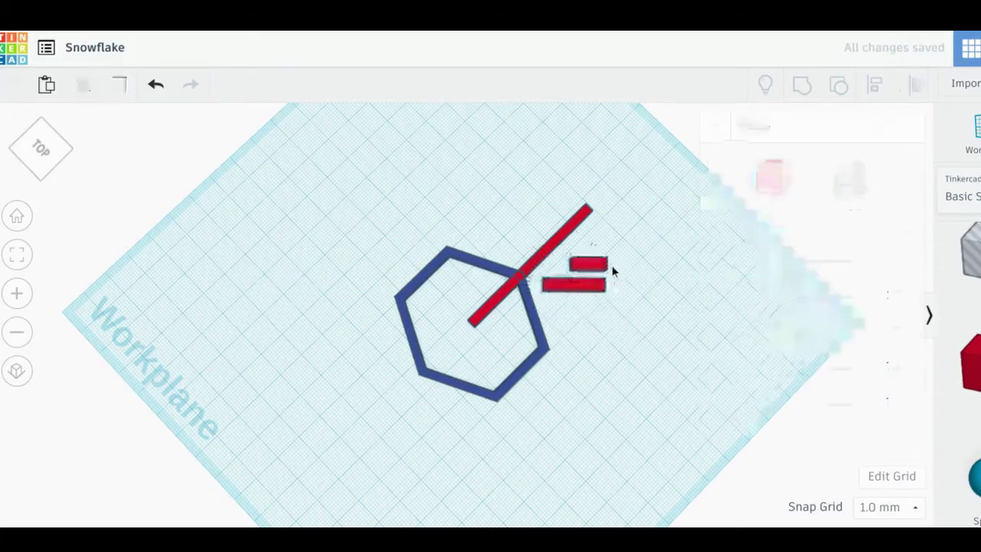
- Attach the shorter side bar near the arm's outer end and the longer one just below it, both joining the arm
drag(600, 266, 589, 229)
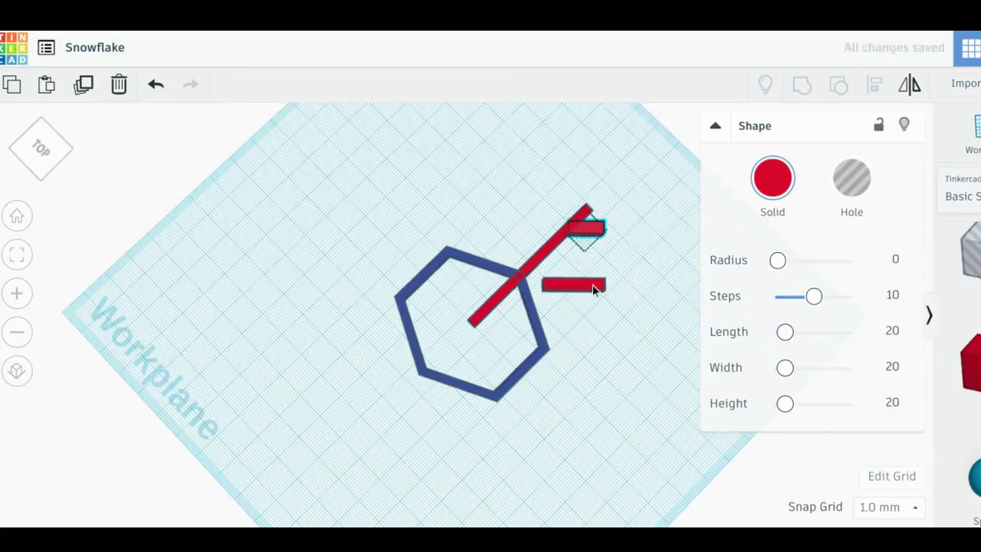
drag(593, 285, 599, 256)
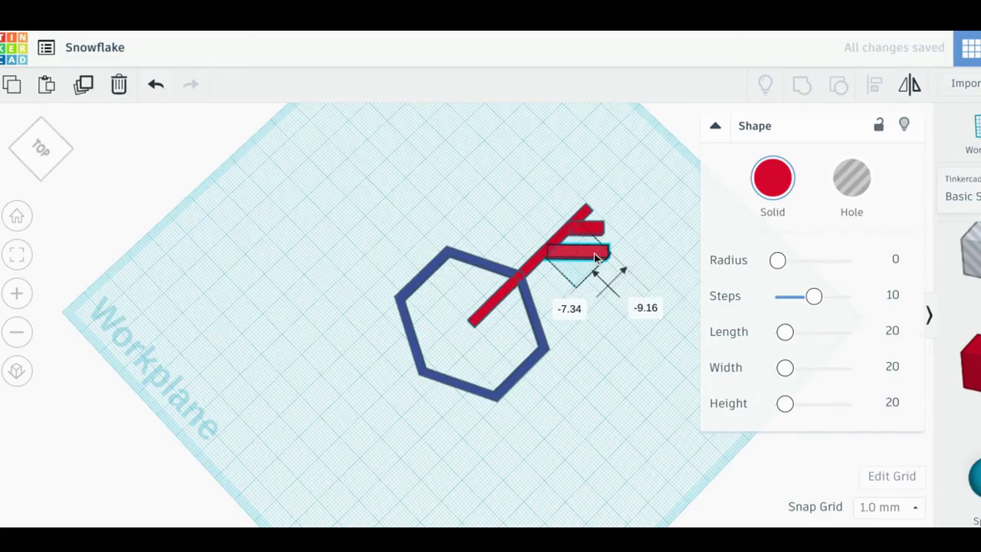
click(595, 257)
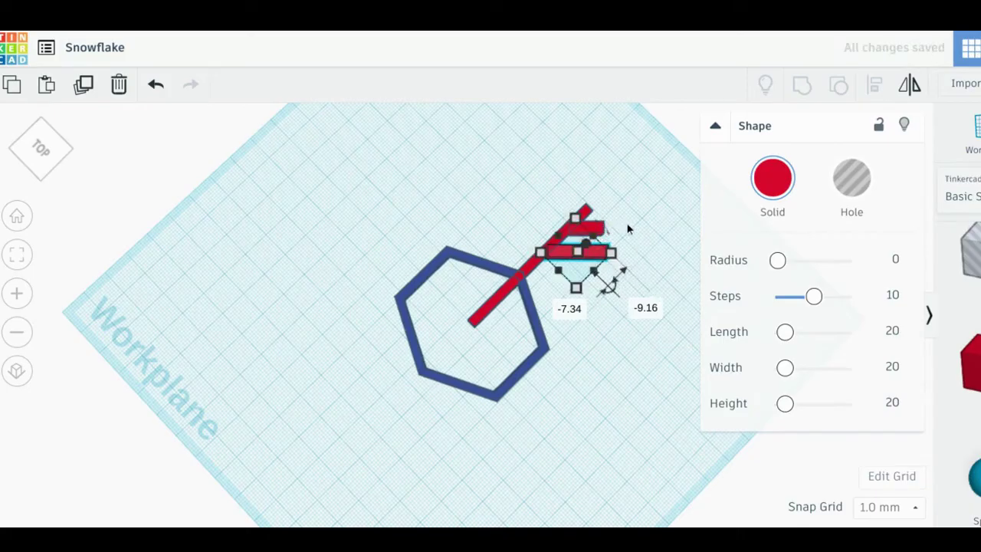
shift+click(602, 228)
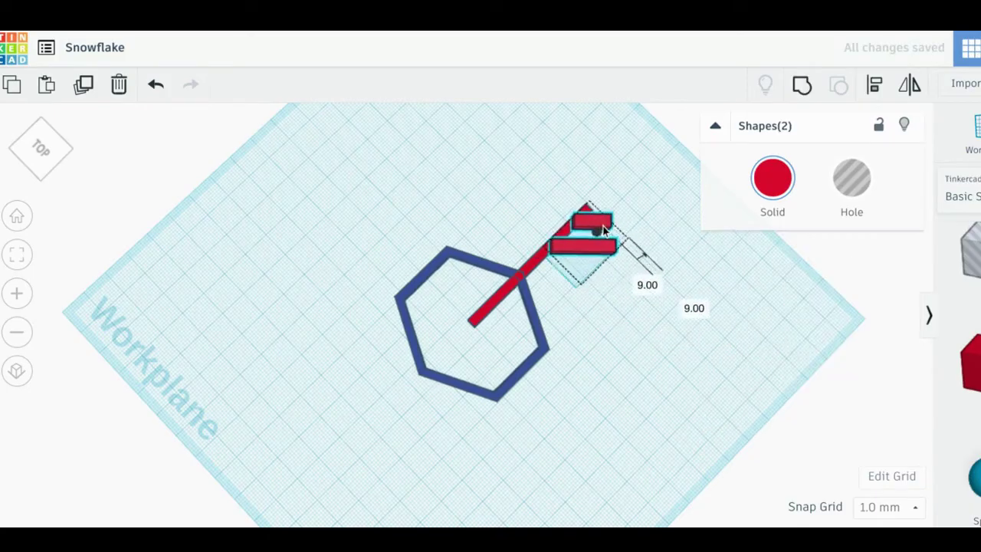
mouse_move(604, 230)
mouse_down()
mouse_move(614, 235)
mouse_move(612, 226)
mouse_up()
click(534, 212)
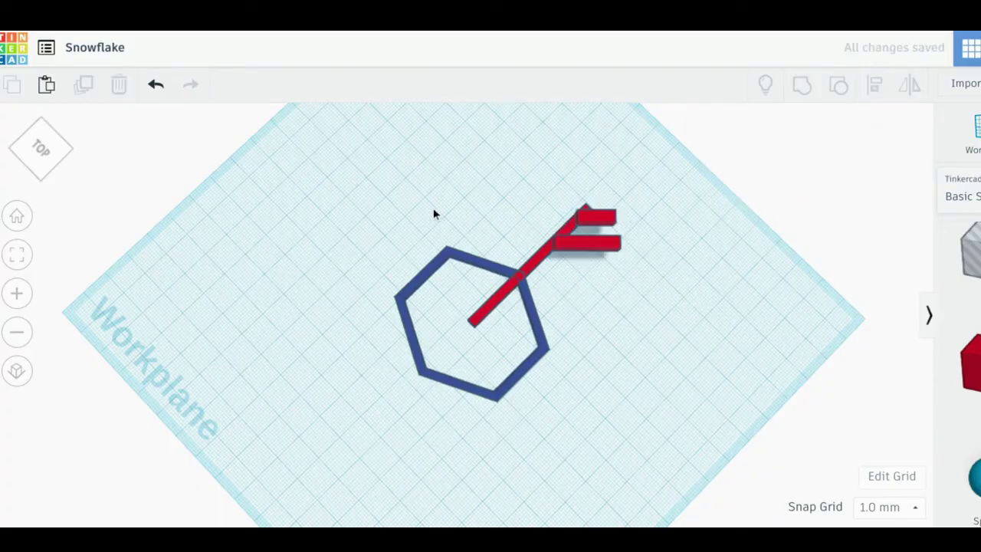
mouse_move(47, 158)
mouse_down()
mouse_move(42, 147)
mouse_move(84, 153)
mouse_move(61, 149)
mouse_up()
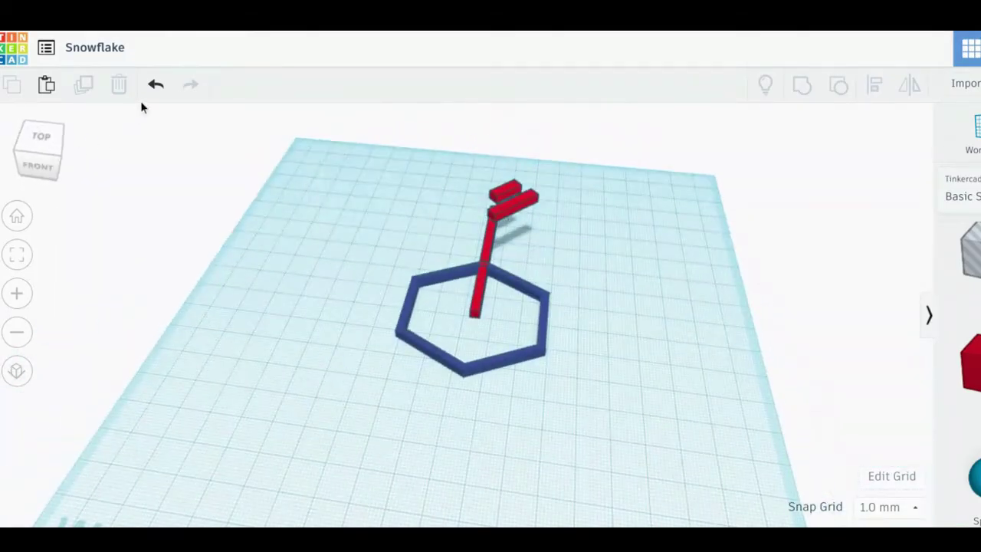
click(156, 87)
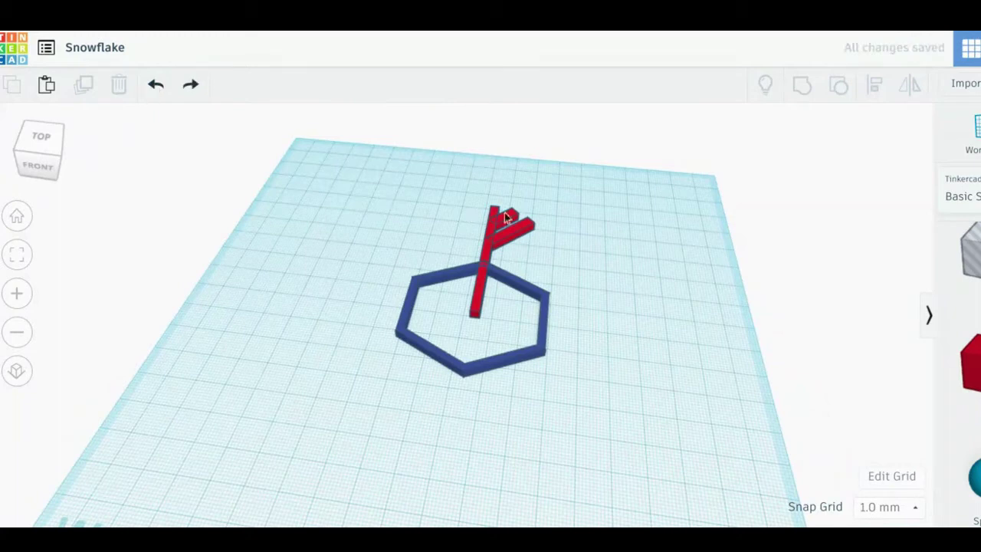
- Shift both side bars together outward along the arm so that the shorter one starts at the arm's tip
click(505, 250)
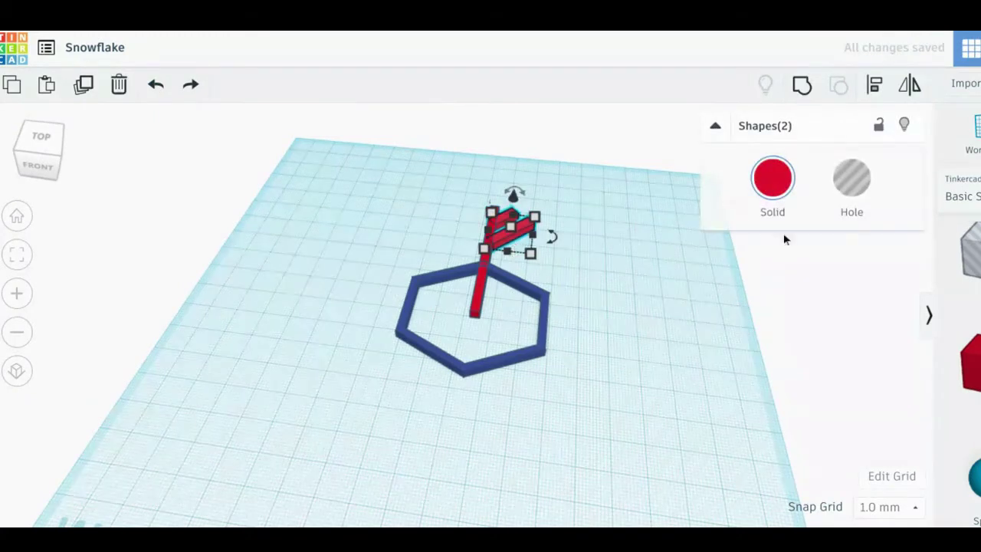
click(41, 139)
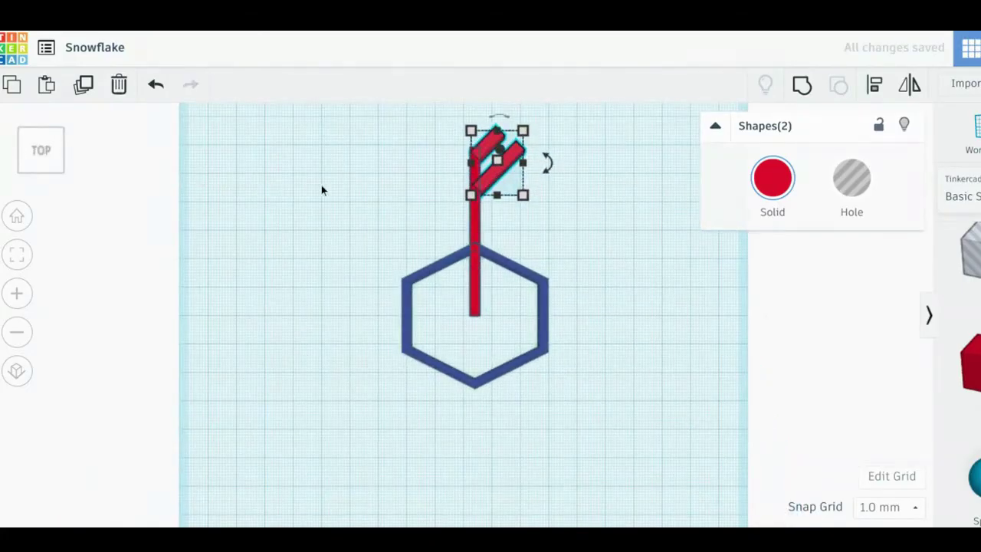
click(386, 173)
- Align the two side bars and the arm along their left edges
drag(452, 130, 509, 204)
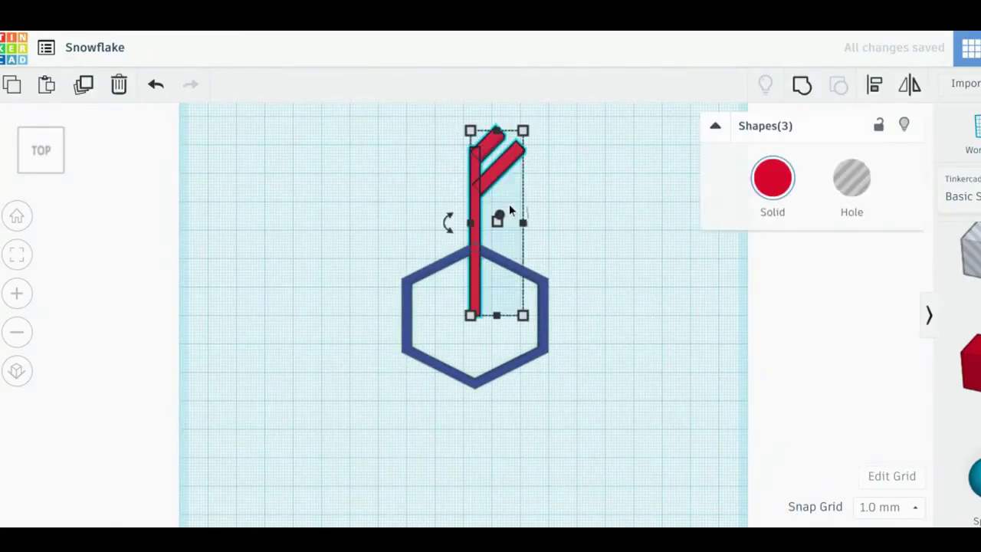
click(875, 86)
click(470, 108)
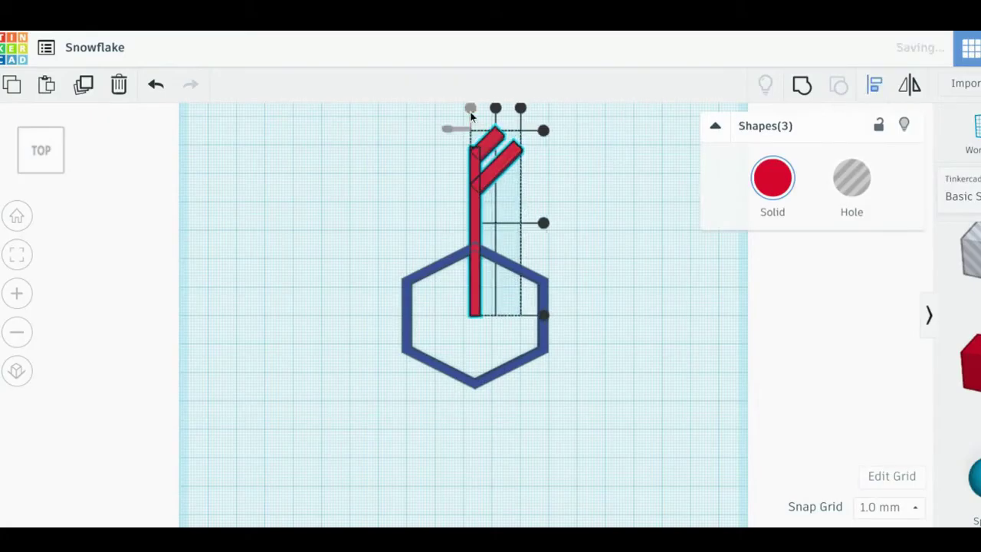
click(442, 176)
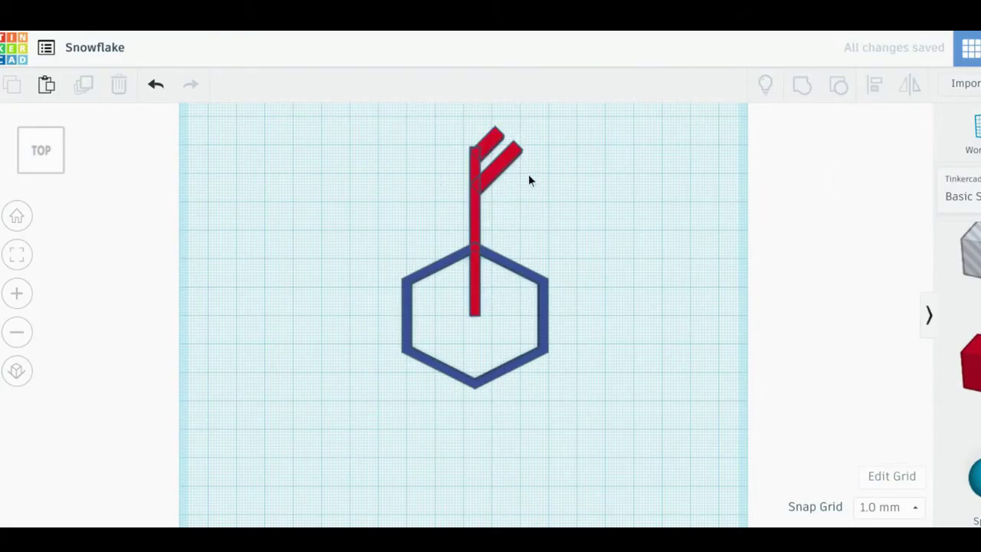
- Duplicate the two diagonal side bars in place and mirror the copies left to right
drag(526, 192, 489, 136)
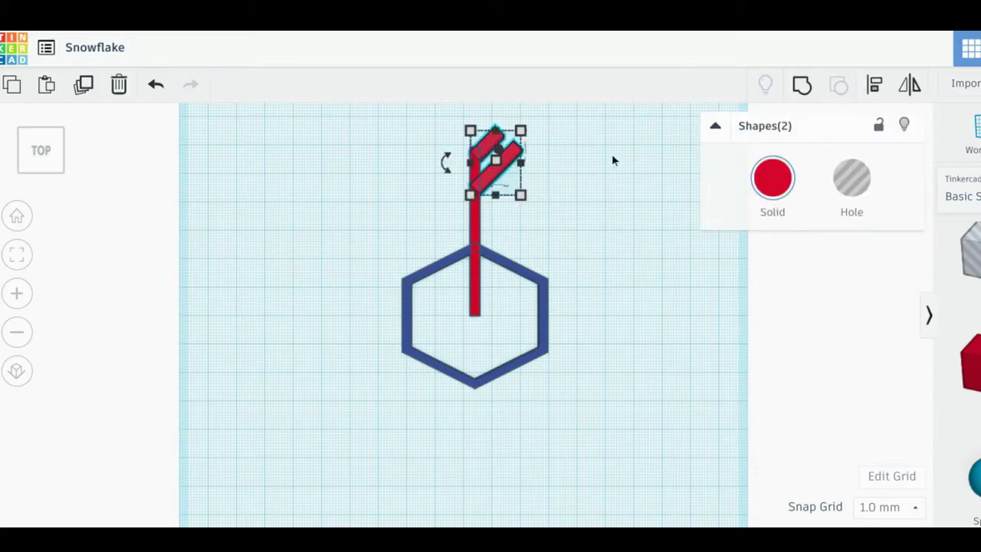
key(ctrl+d)
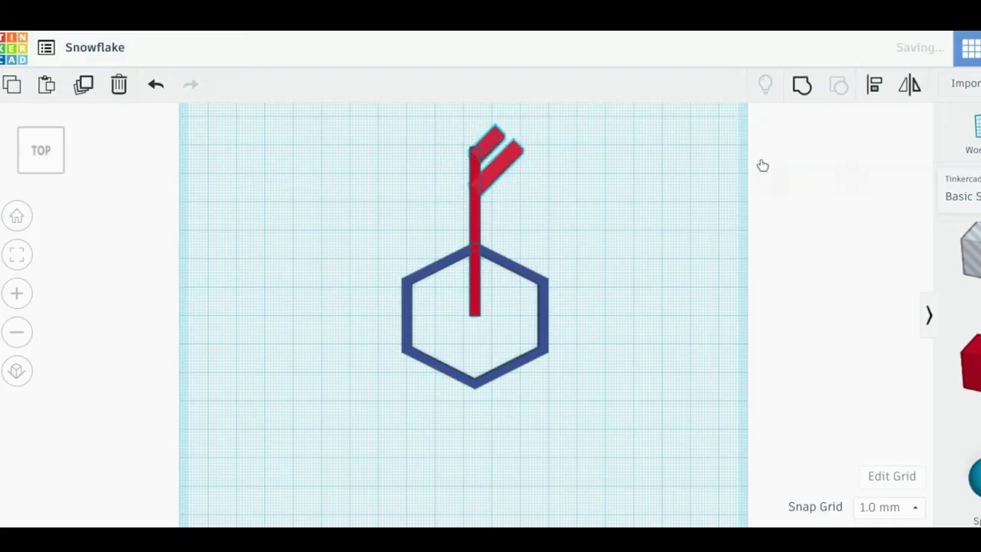
click(910, 88)
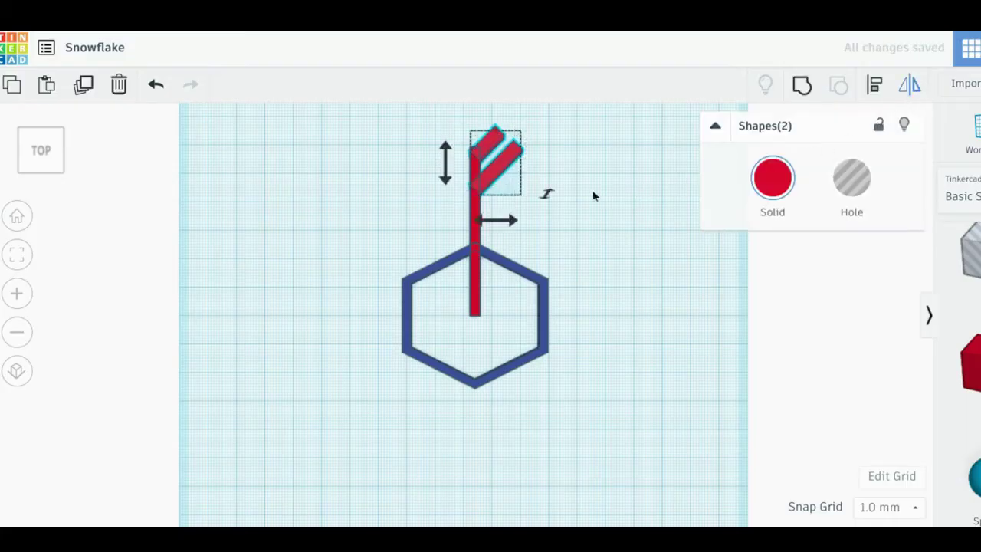
click(510, 220)
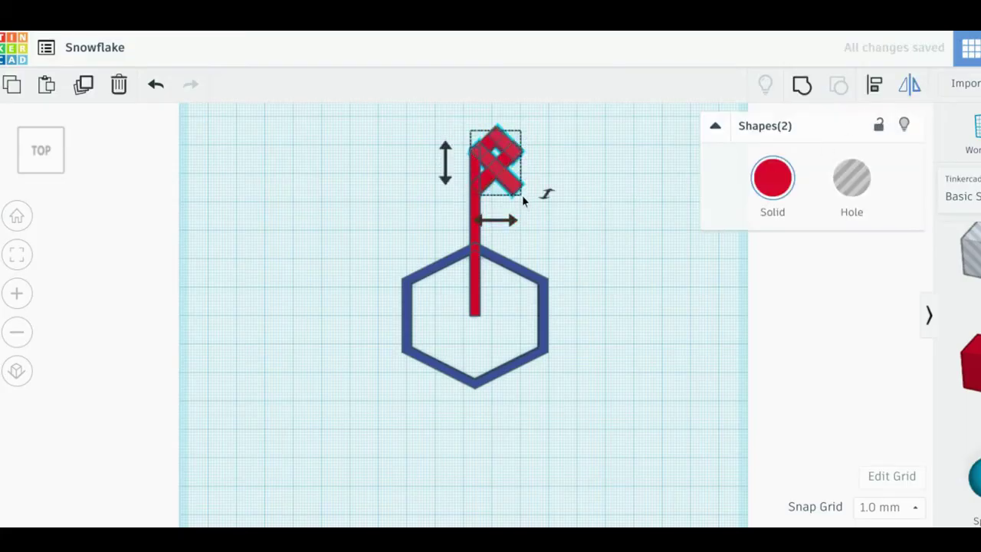
- Move the mirrored side bars to the arm's left side so that they match the right pair symmetrically
key(Left)
key(Left)
key(Left)
key(Left)
key(Left)
key(Left)
key(Left)
key(Left)
key(Left)
key(Left)
key(Left)
key(Left)
key(Left)
key(Left)
key(Left)
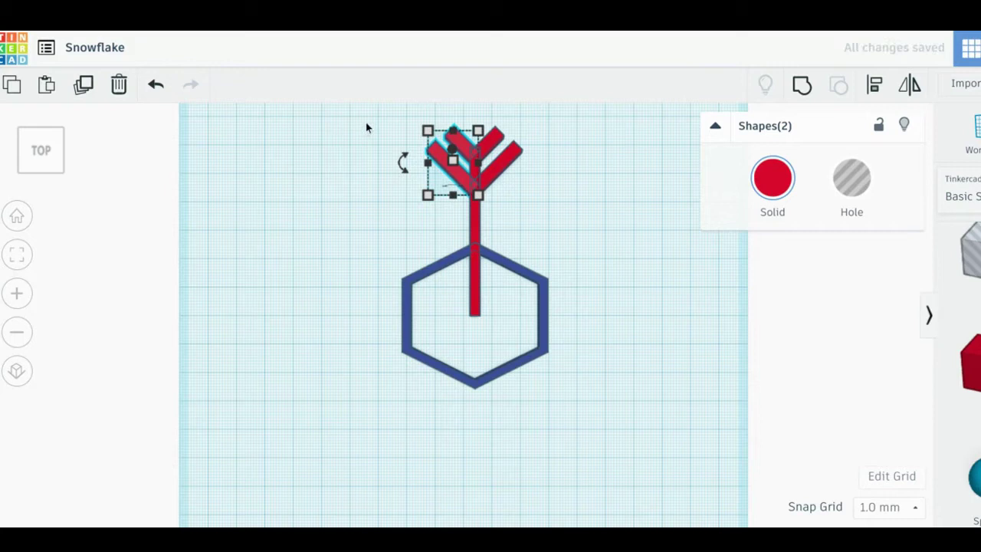
- Align the two mirrored side bars and the arm along their right edges
shift+click(476, 224)
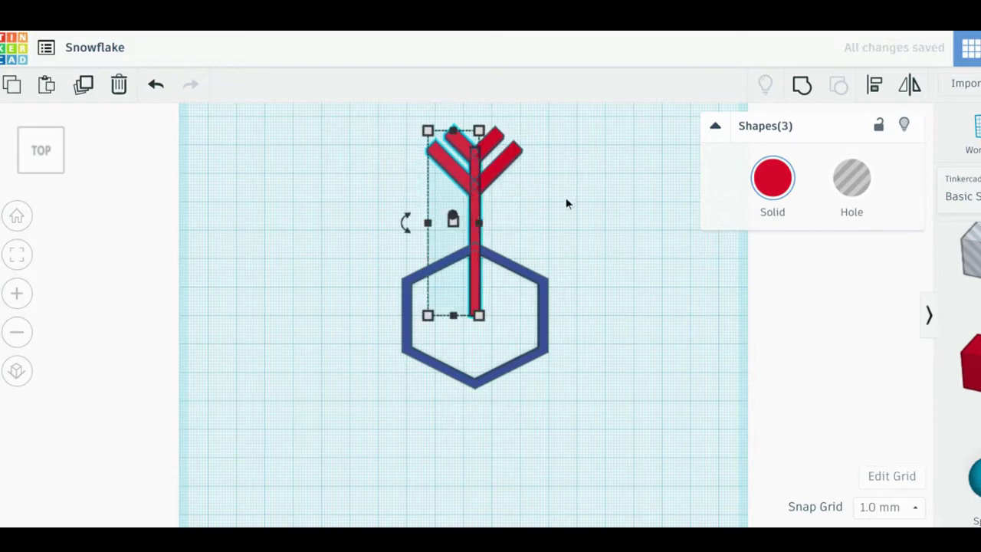
click(874, 86)
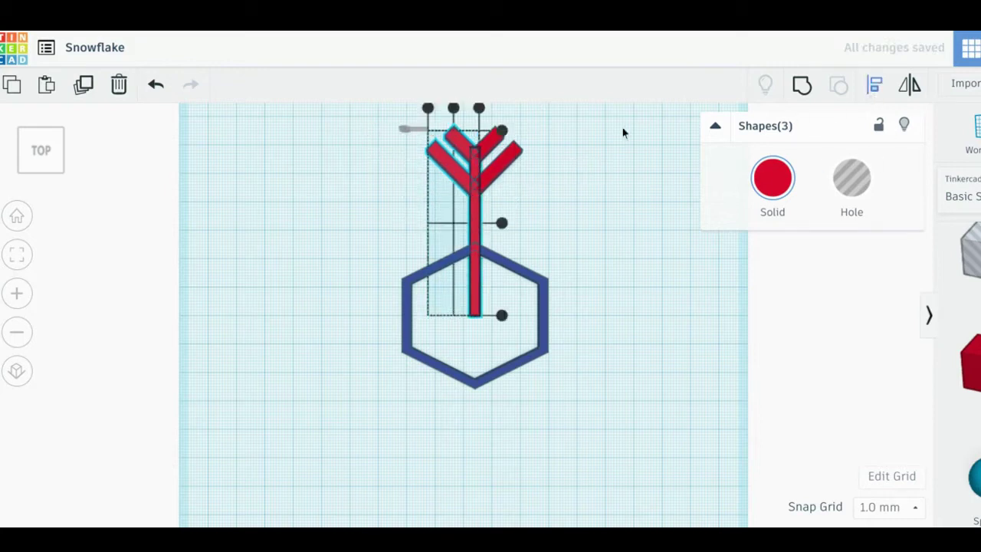
click(478, 108)
click(548, 190)
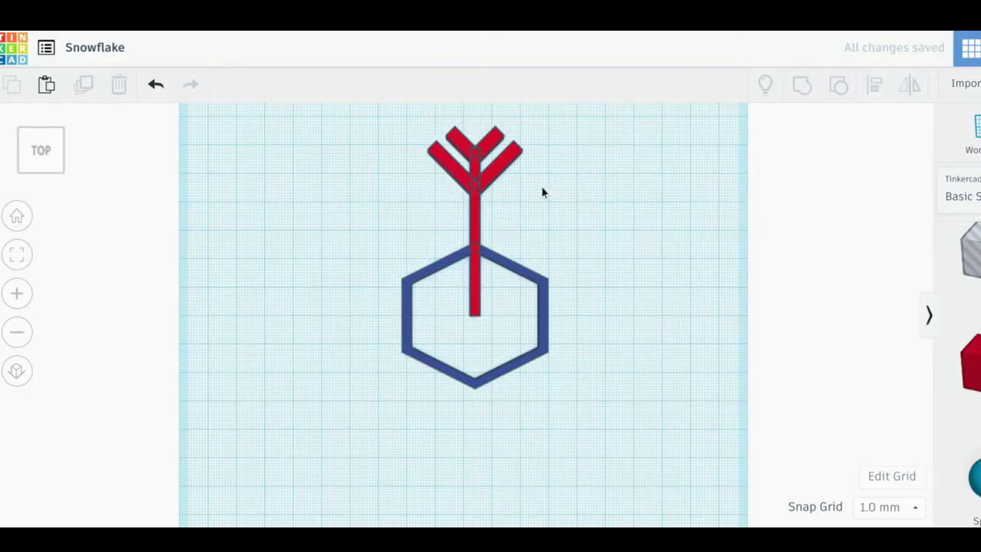
- Group the arm and its four diagonal side bars into one shape
drag(548, 128, 418, 202)
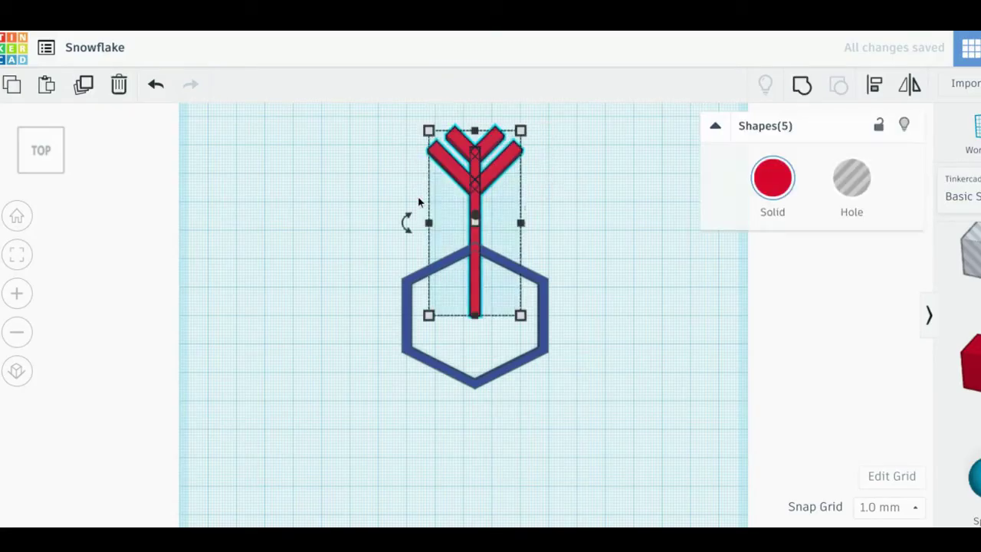
click(801, 88)
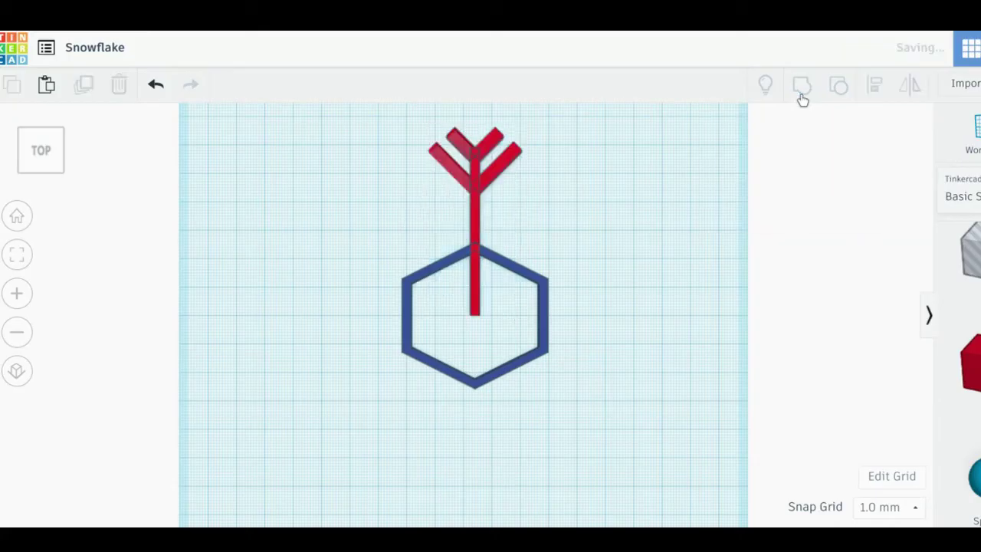
click(594, 202)
- Add a solid red box beside the arm and set its height to 3 mm
drag(967, 360, 557, 230)
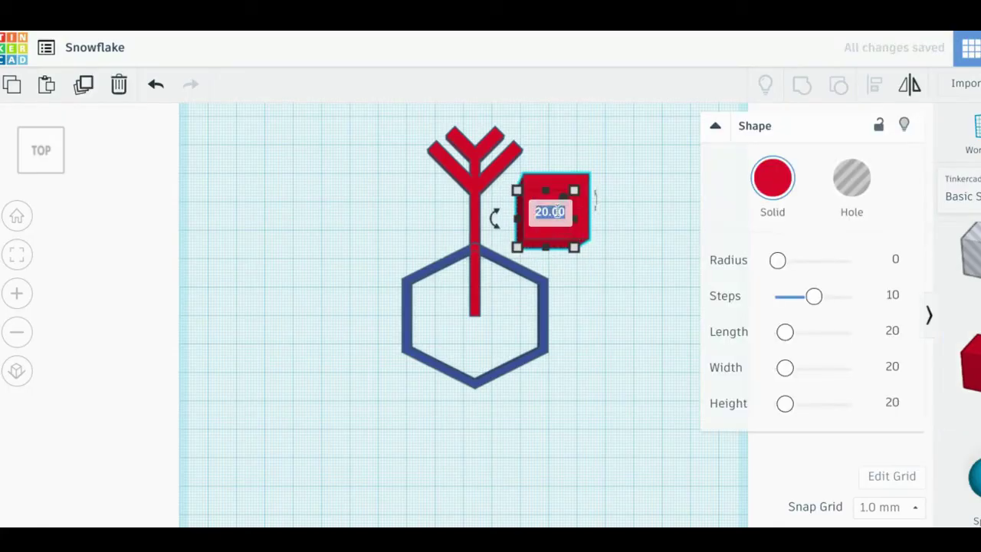
click(631, 220)
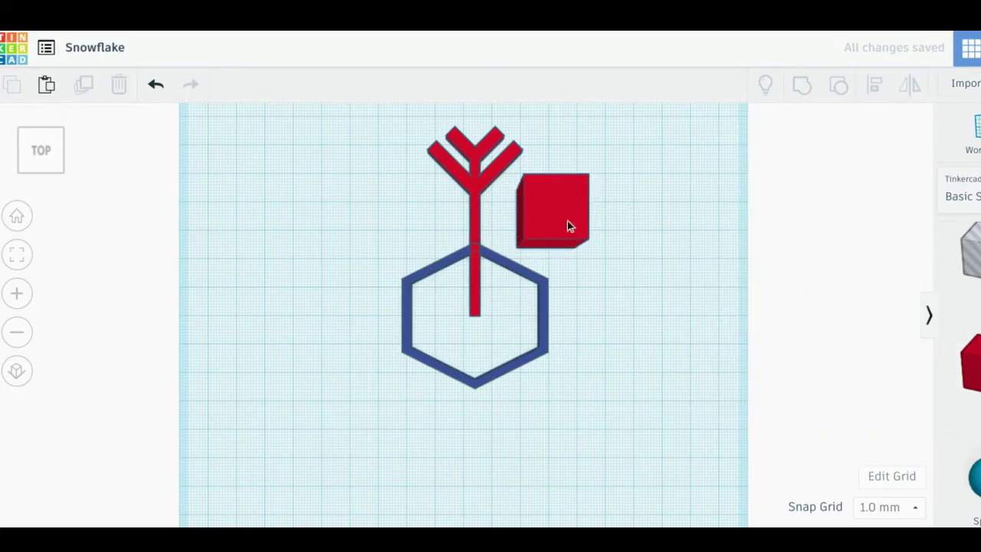
click(557, 211)
click(552, 212)
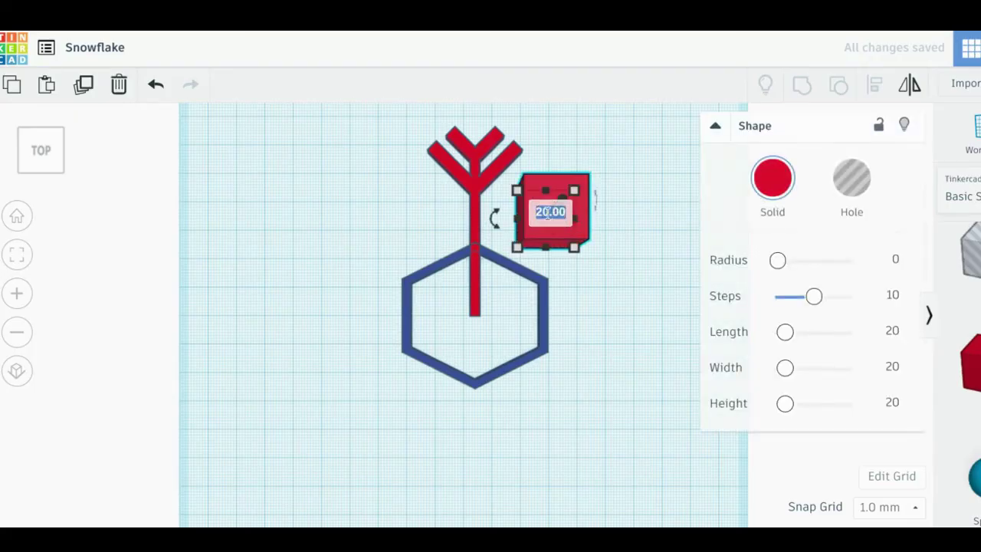
text(3)
key(Return)
click(615, 215)
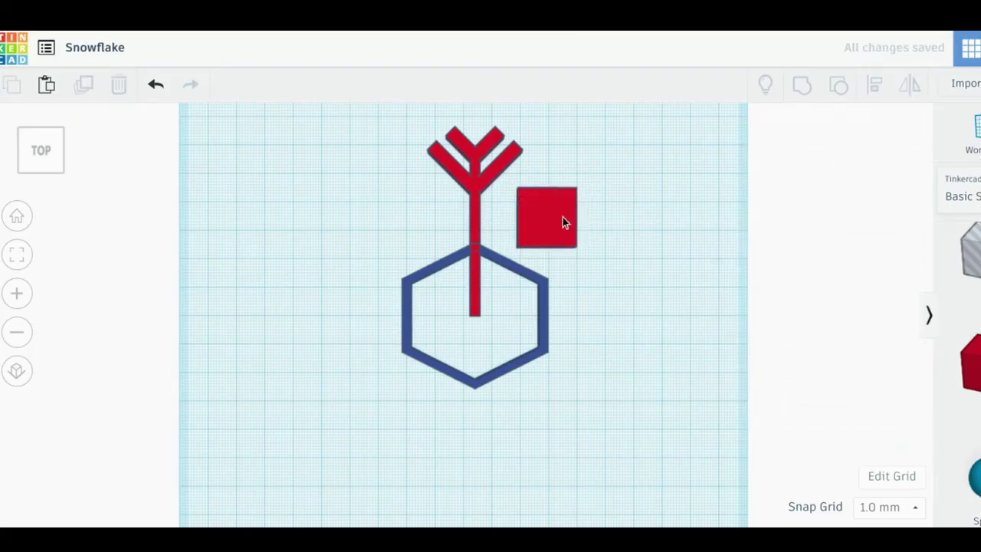
- Rotate the flat box 45° in the workplane so that it becomes a diamond
click(562, 221)
drag(493, 220, 524, 246)
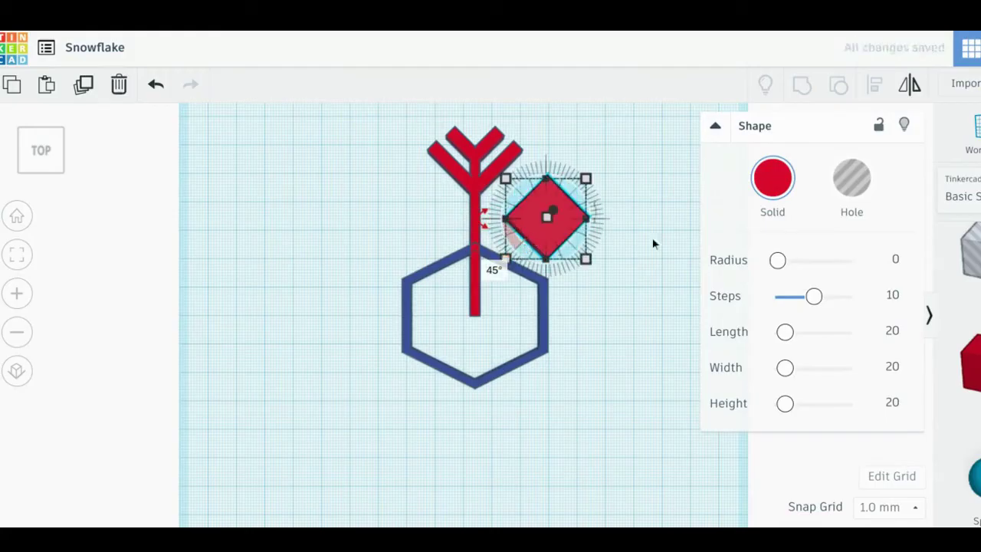
click(652, 243)
- Shrink the diamond to 15 mm by 15 mm
click(564, 221)
drag(585, 178, 553, 224)
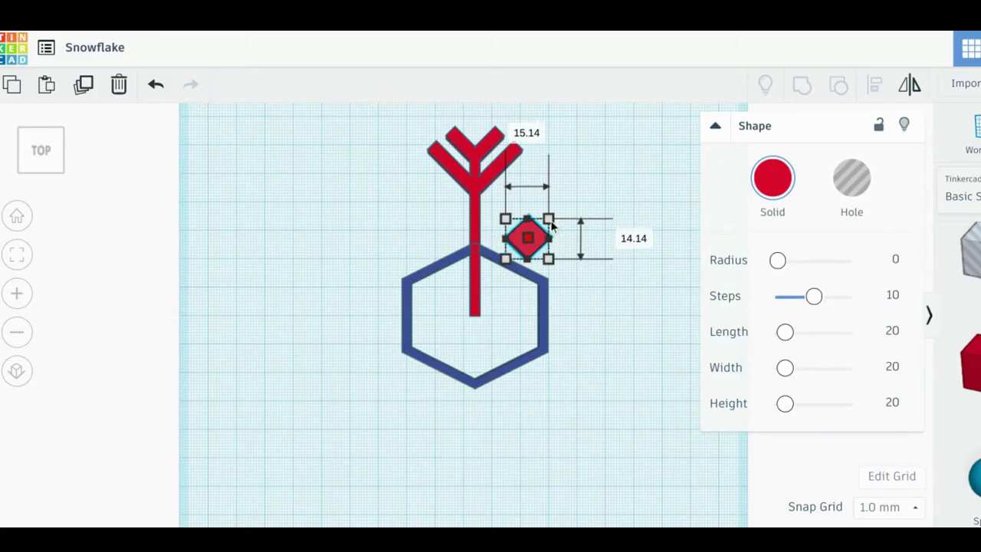
click(527, 131)
text(15)
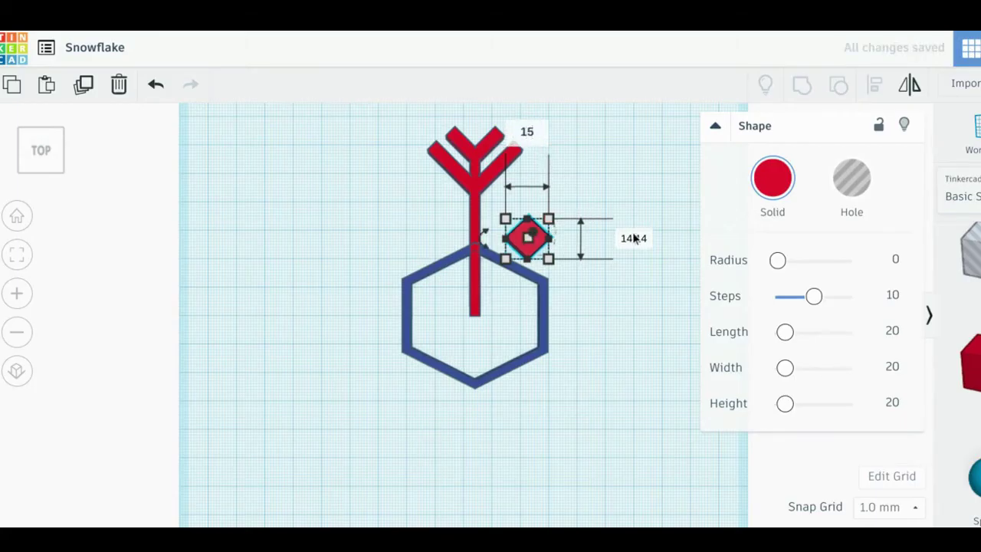
click(633, 238)
text(15)
key(Return)
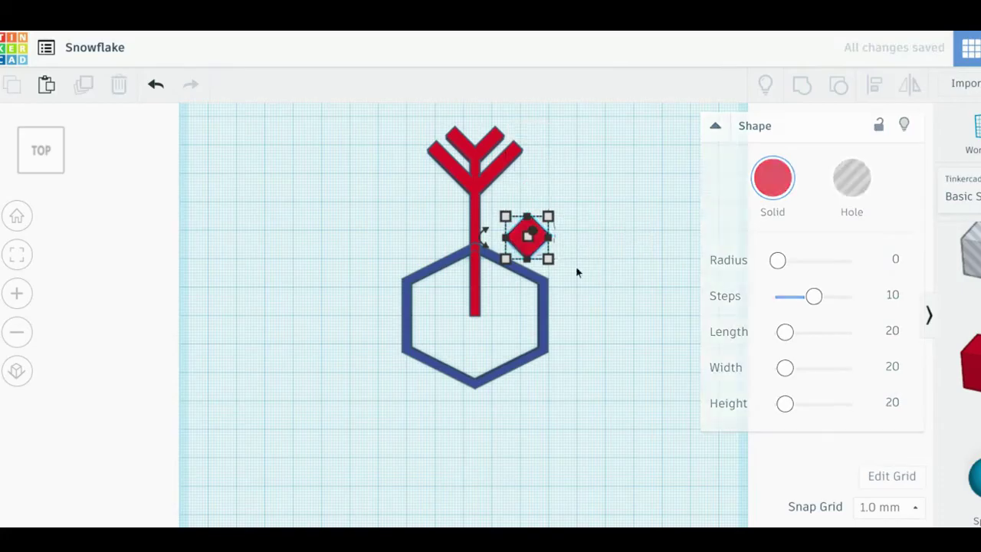
- Move the diamond onto the arm just below the side bars and centre it across the arm's width
drag(534, 242, 490, 223)
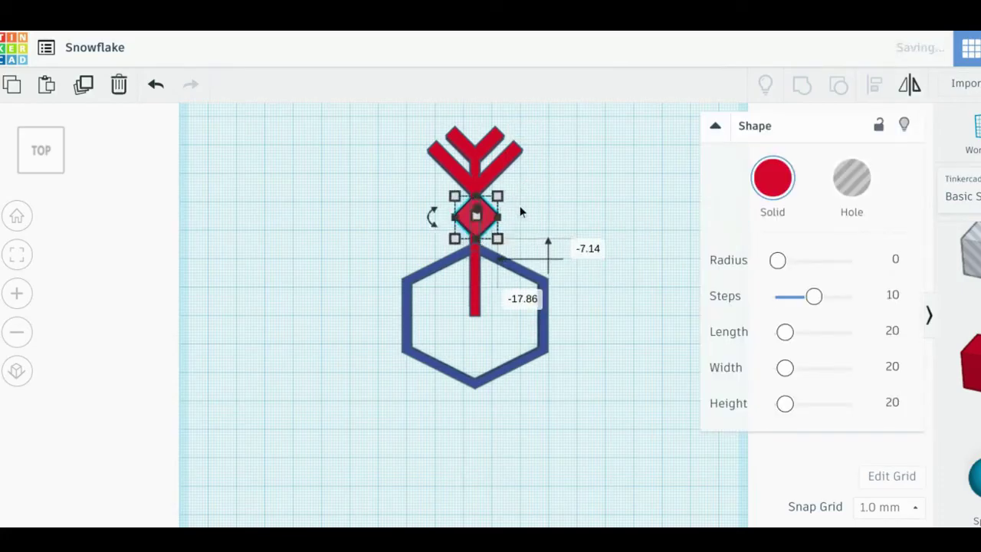
drag(420, 206, 610, 207)
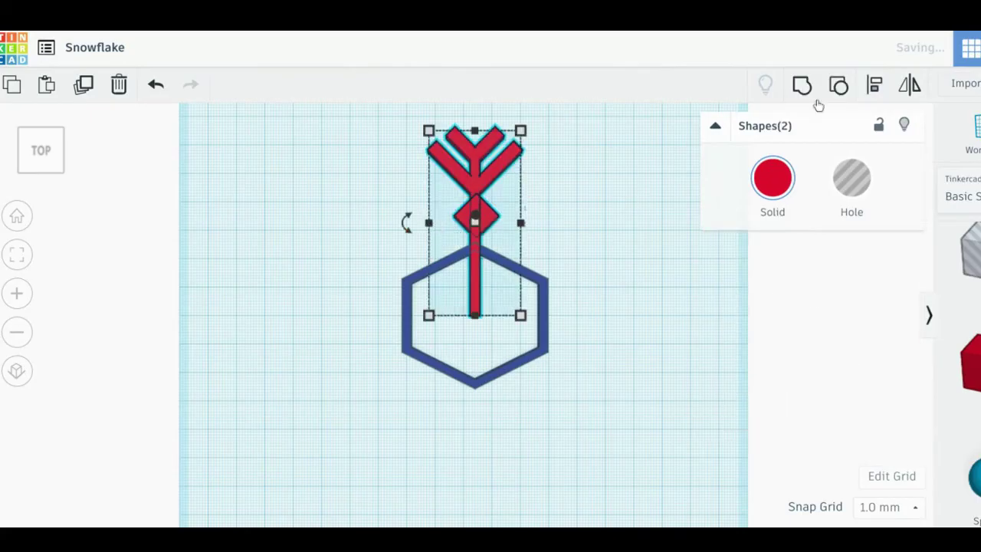
click(874, 84)
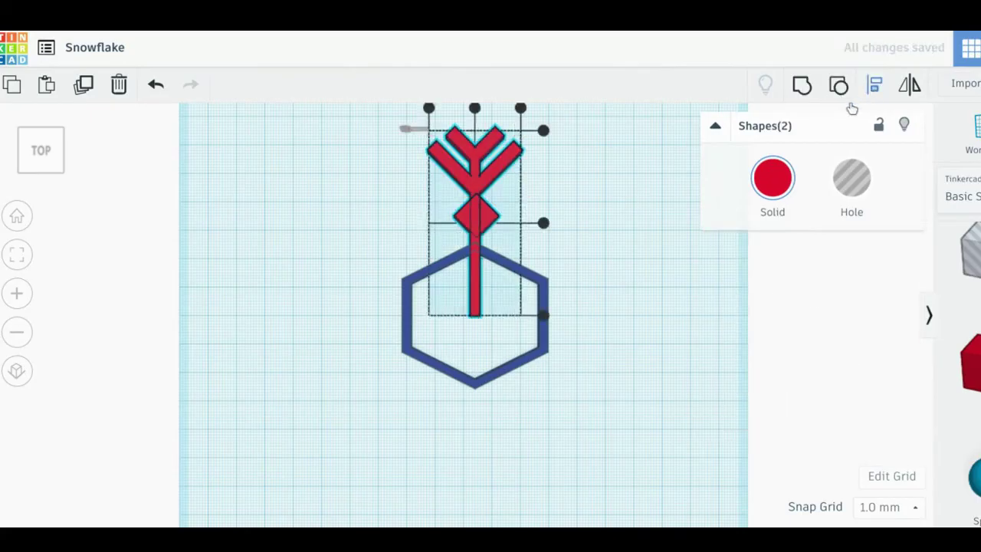
click(474, 108)
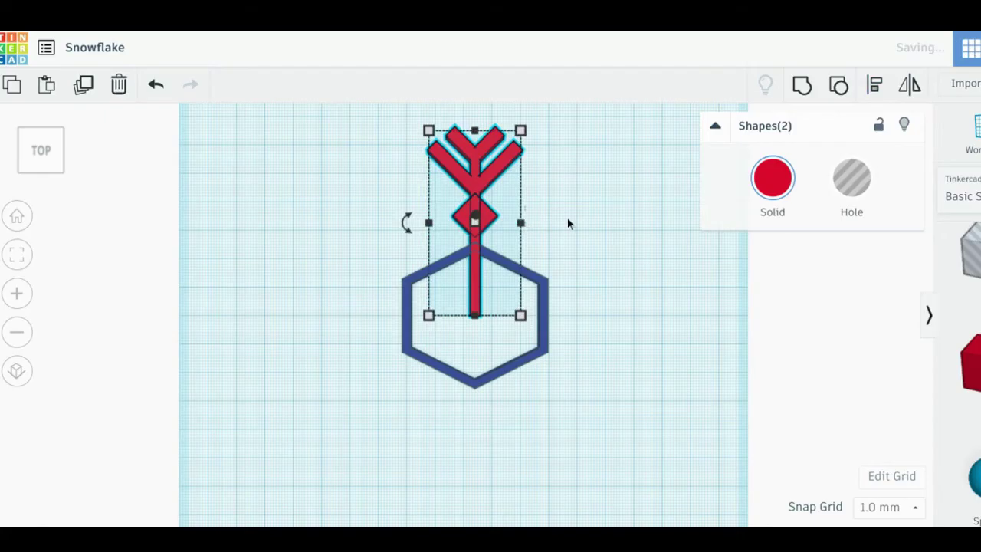
click(536, 219)
- Nudge the diamond one 1.0 mm grid step along the arm toward the hexagonal ring
click(493, 216)
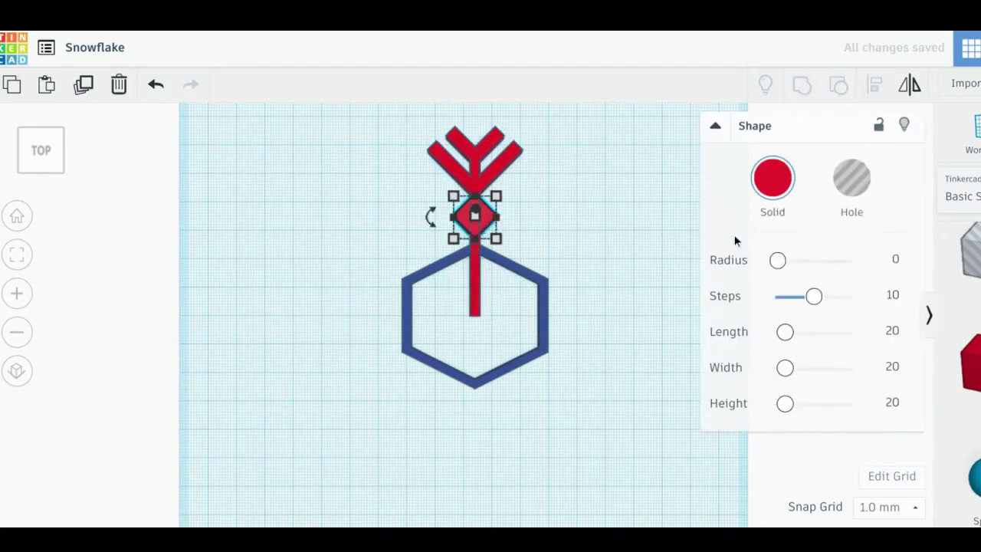
key(Down)
click(565, 241)
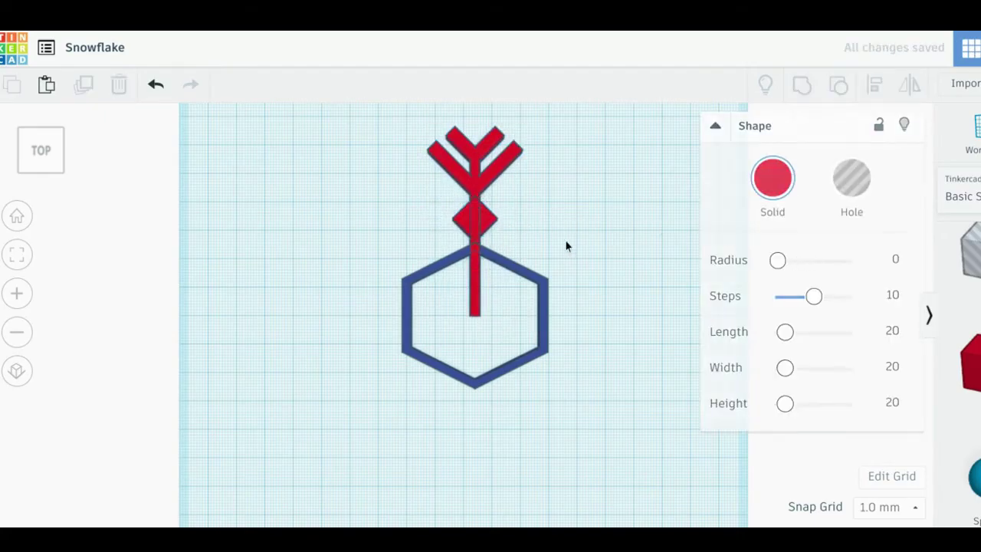
- Copy and paste the diamond, and turn the copy into a hole
click(485, 217)
key(ctrl+c)
key(ctrl+v)
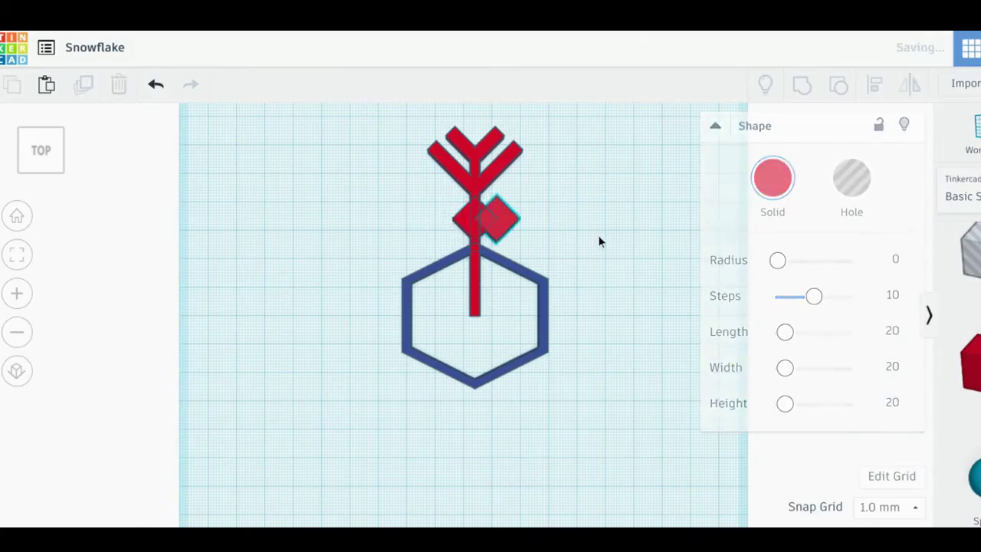
click(845, 187)
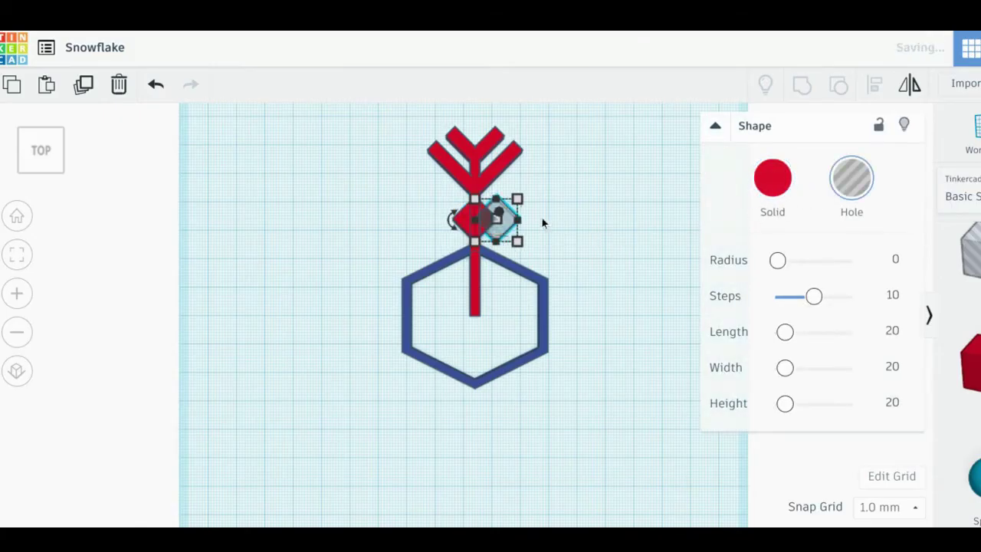
- Resize the diamond hole to 11 mm by 11 mm
click(499, 121)
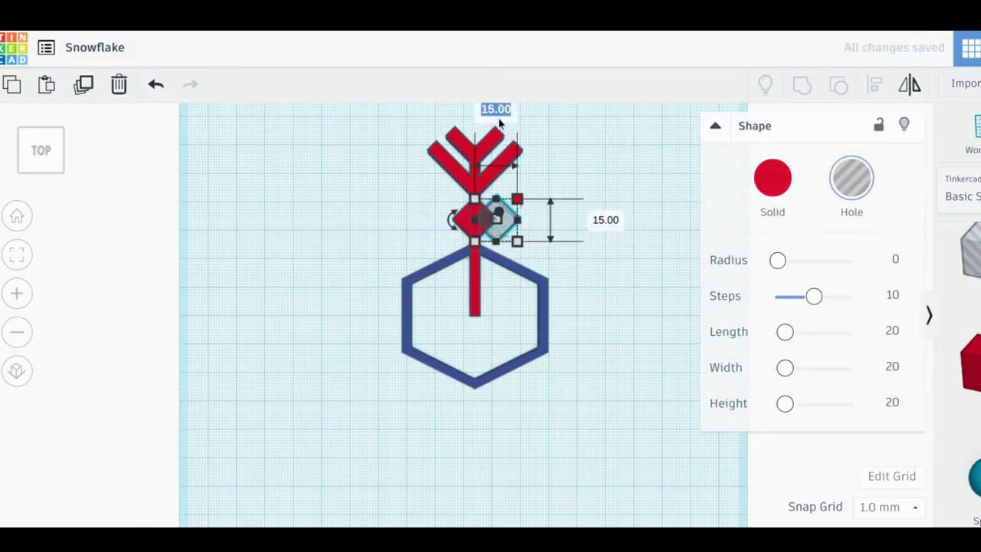
text(11)
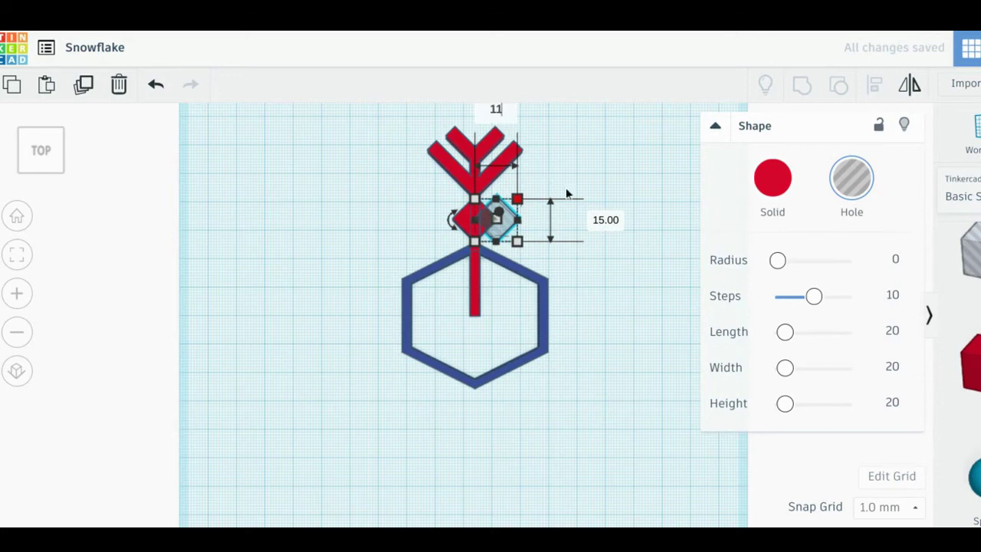
key(Tab)
text(11)
key(Return)
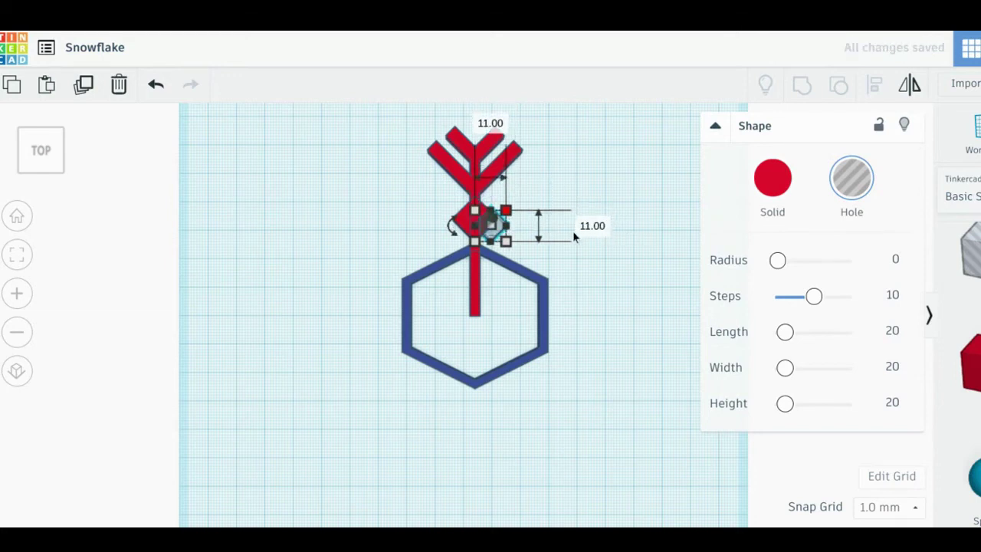
click(516, 225)
- Centre the diamond hole and the solid diamond on each other in both workplane directions
click(491, 220)
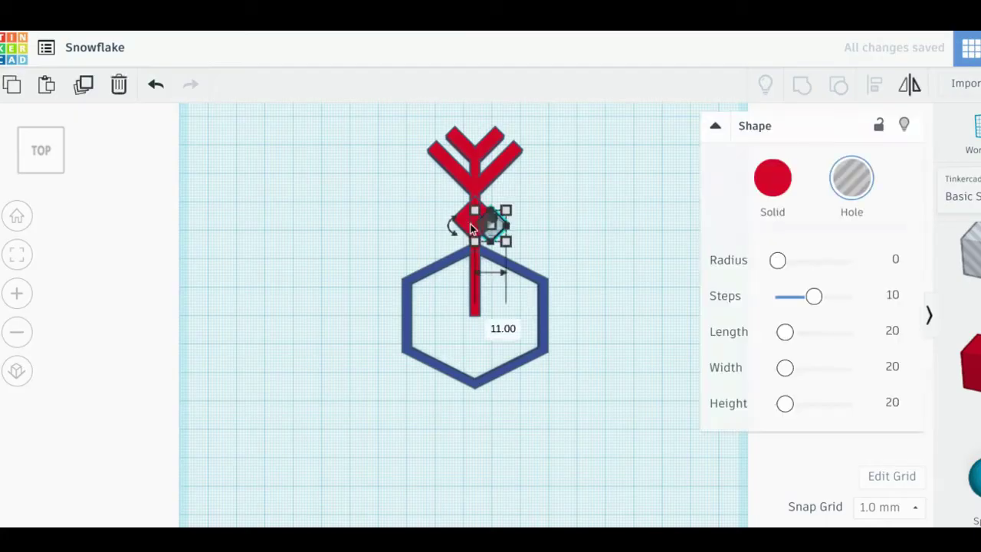
shift+click(463, 225)
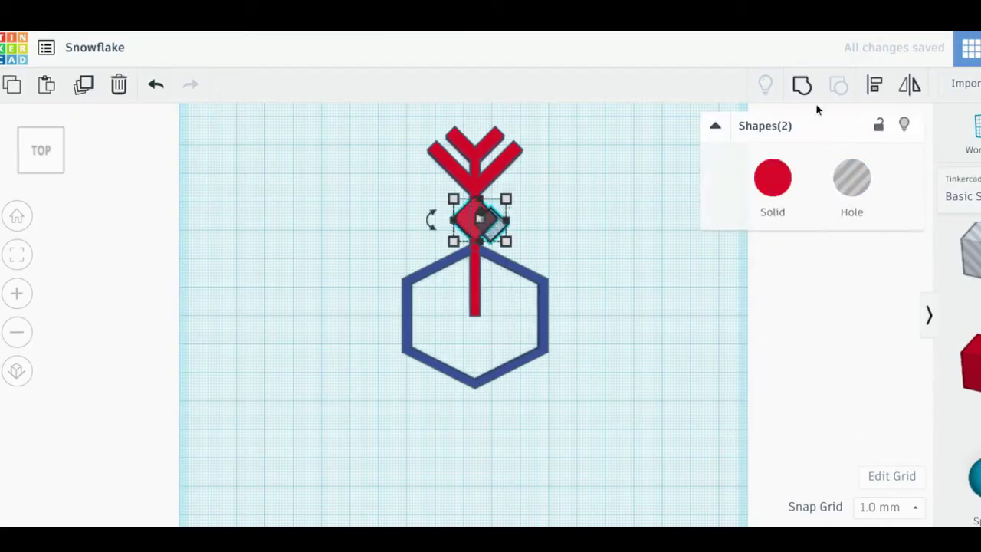
click(876, 86)
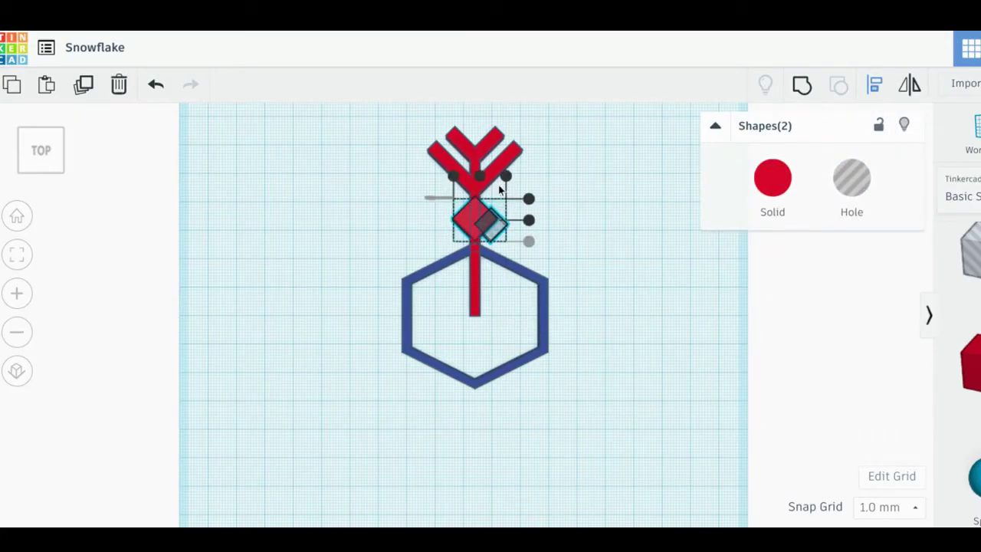
click(480, 176)
click(523, 220)
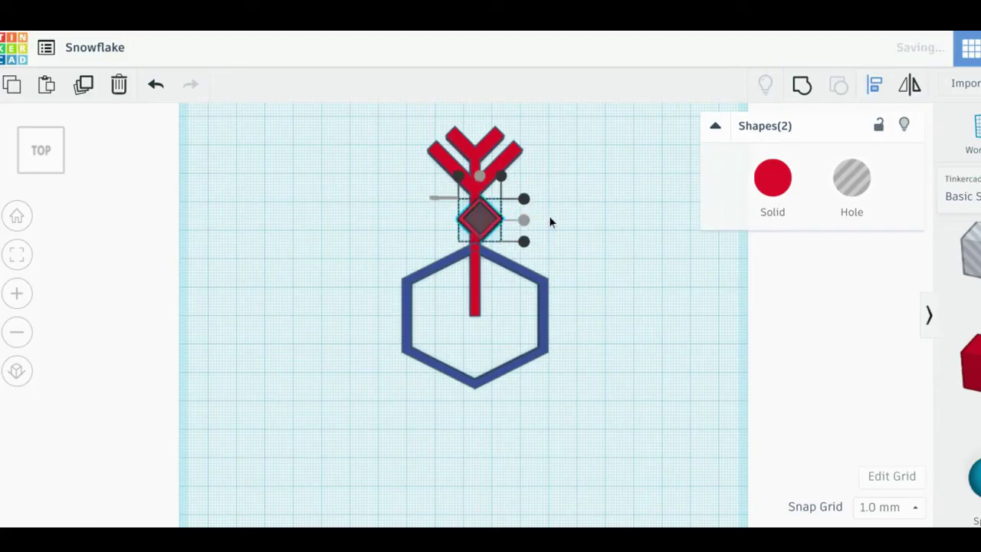
click(545, 219)
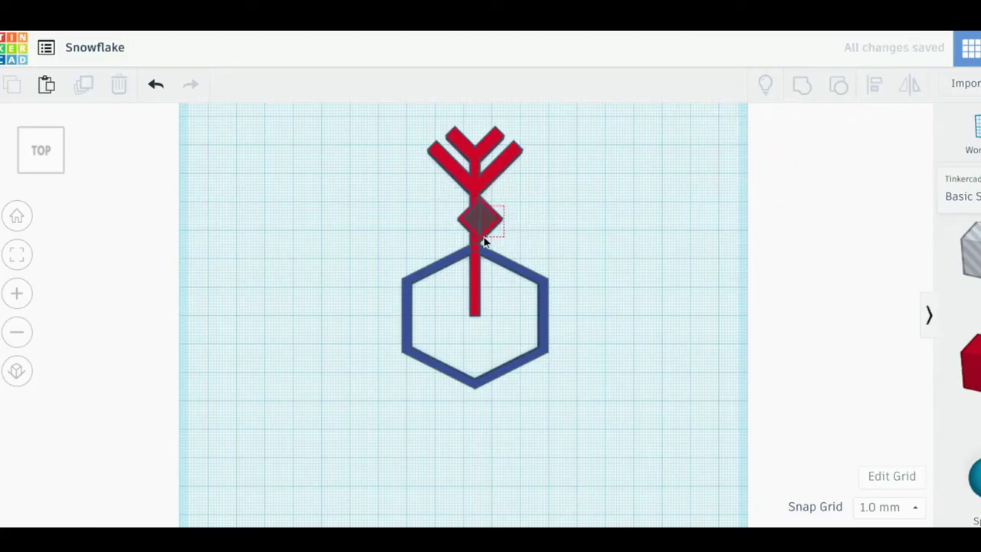
- Move the solid diamond and its hole together back onto the arm, centred across its width
drag(484, 242, 516, 235)
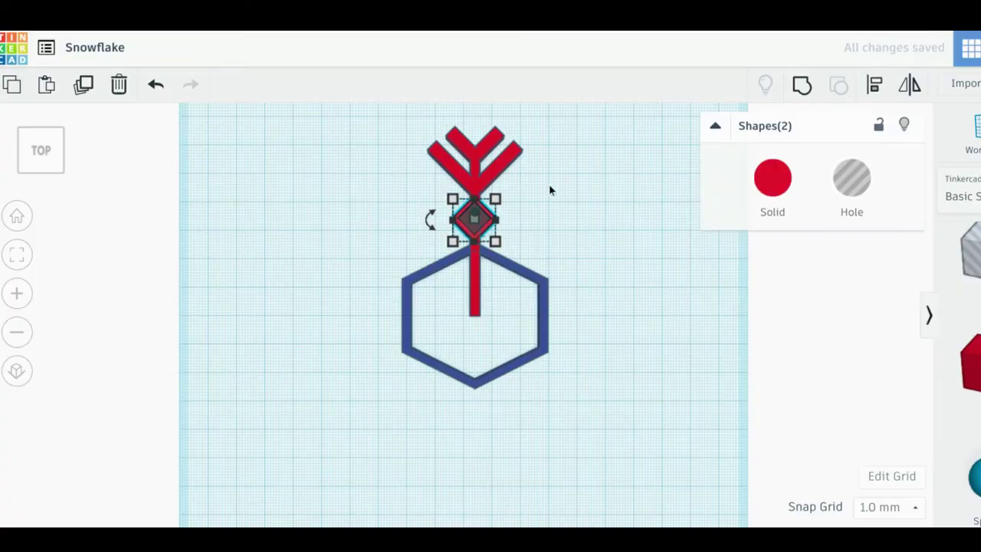
drag(520, 233, 452, 162)
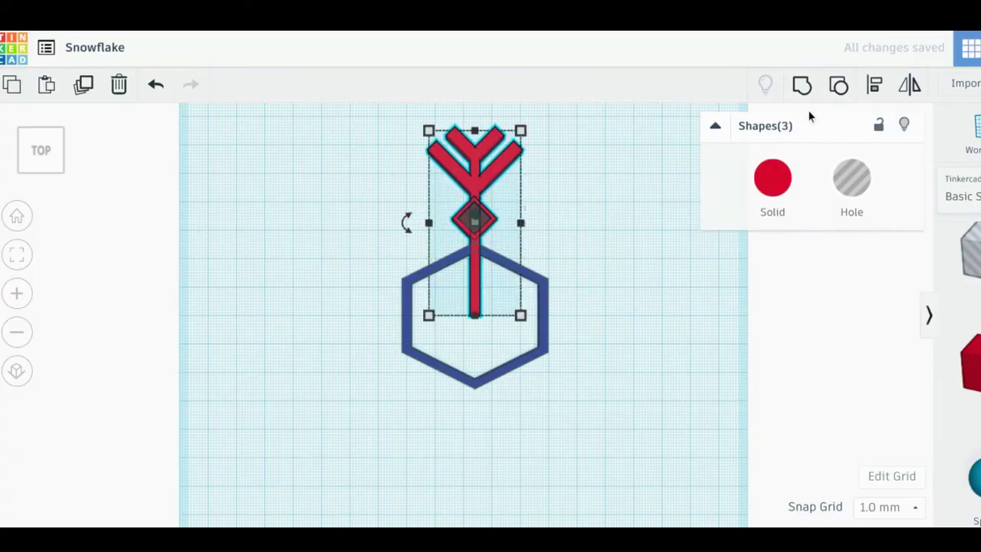
click(874, 86)
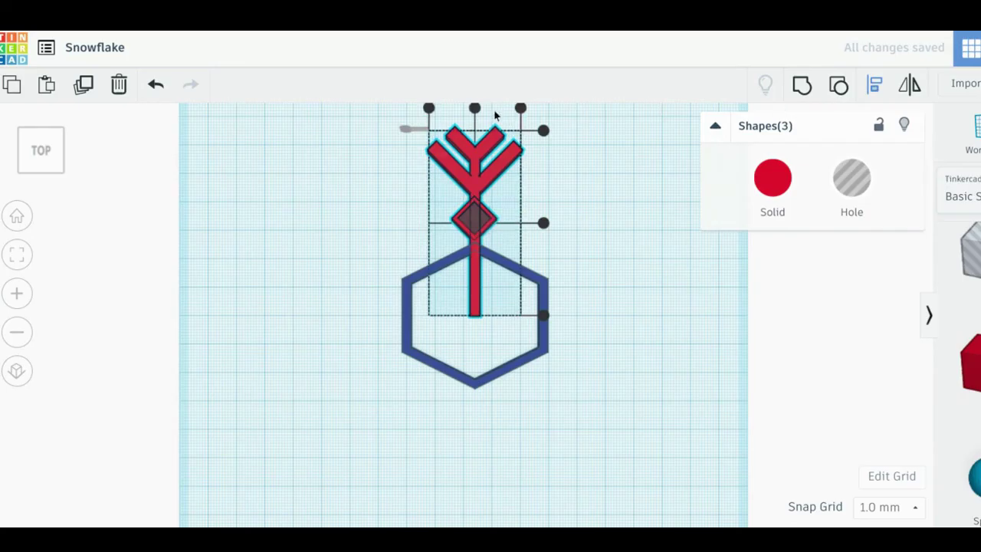
click(577, 205)
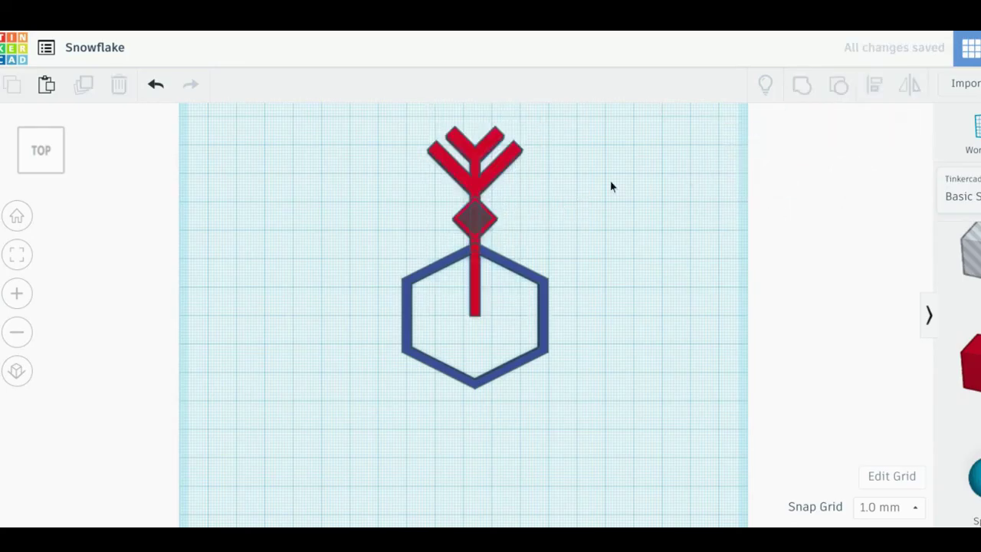
- Group the branched arm, the solid diamond and the diamond hole to cut the opening through the arm
drag(572, 162, 425, 238)
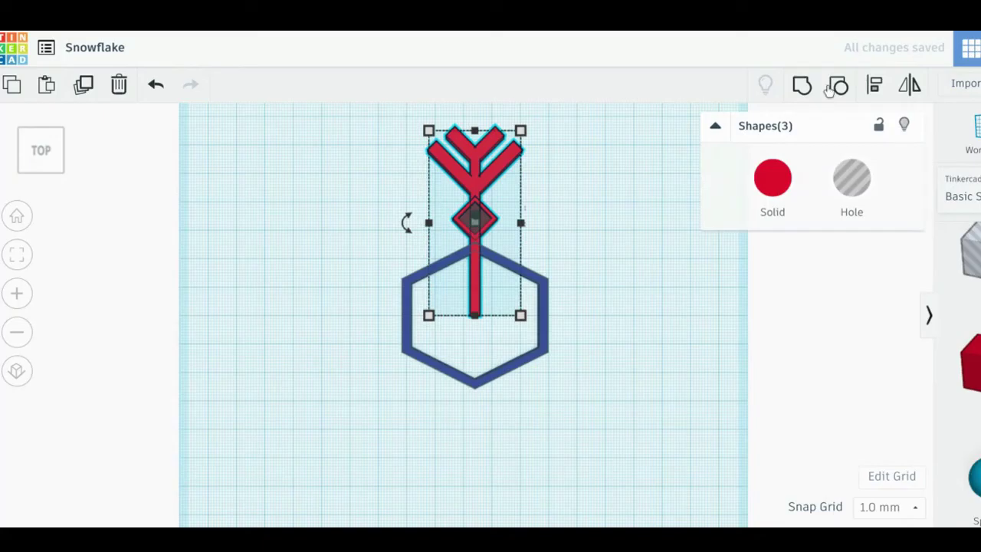
click(802, 86)
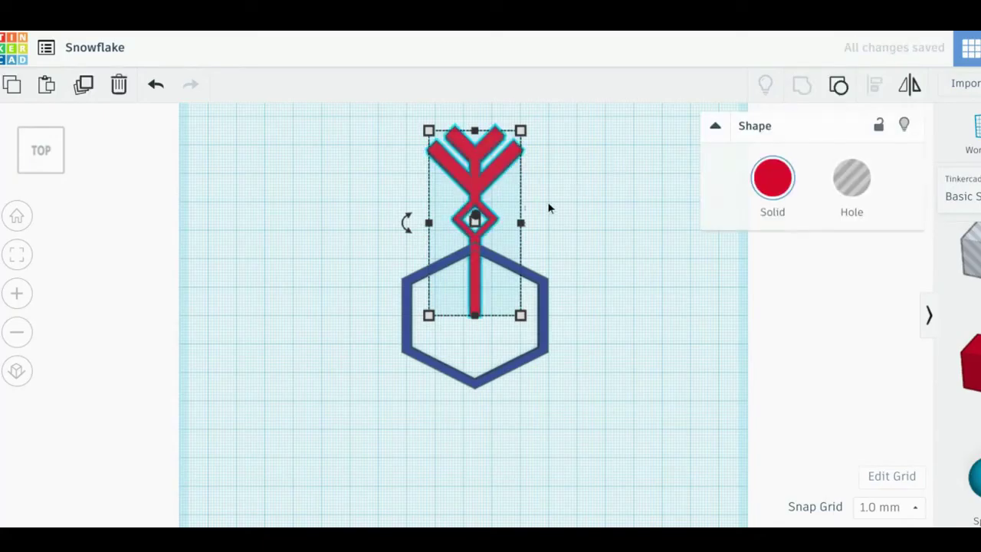
- Duplicate the branched arm, turn the copy half a turn and place it end to end with the original on the opposite side of the ring
click(551, 203)
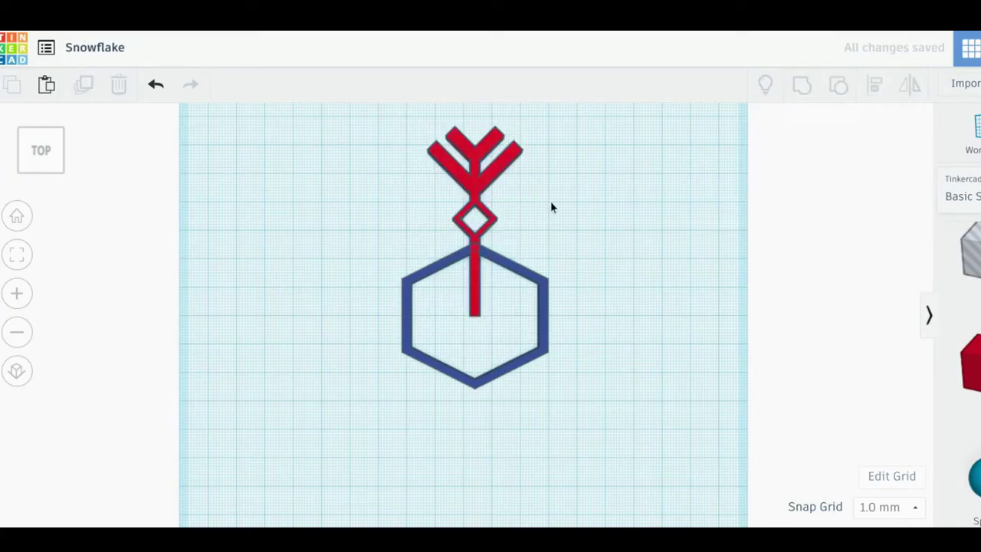
key(ctrl+v)
key(ctrl+z)
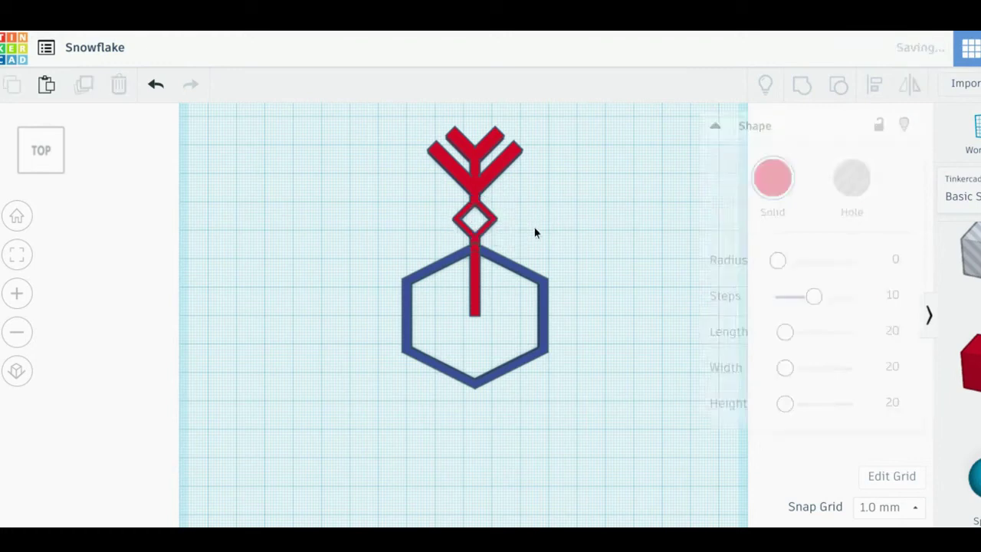
drag(546, 176, 568, 210)
click(428, 223)
drag(476, 276, 473, 458)
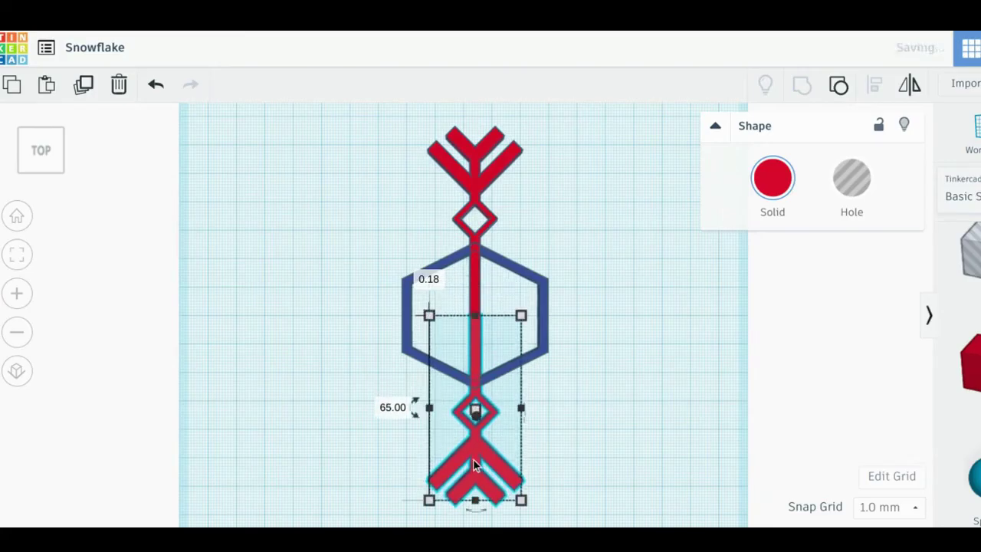
- Centre both arms and the hexagonal ring on each other across the width and along the length
key(ctrl+a)
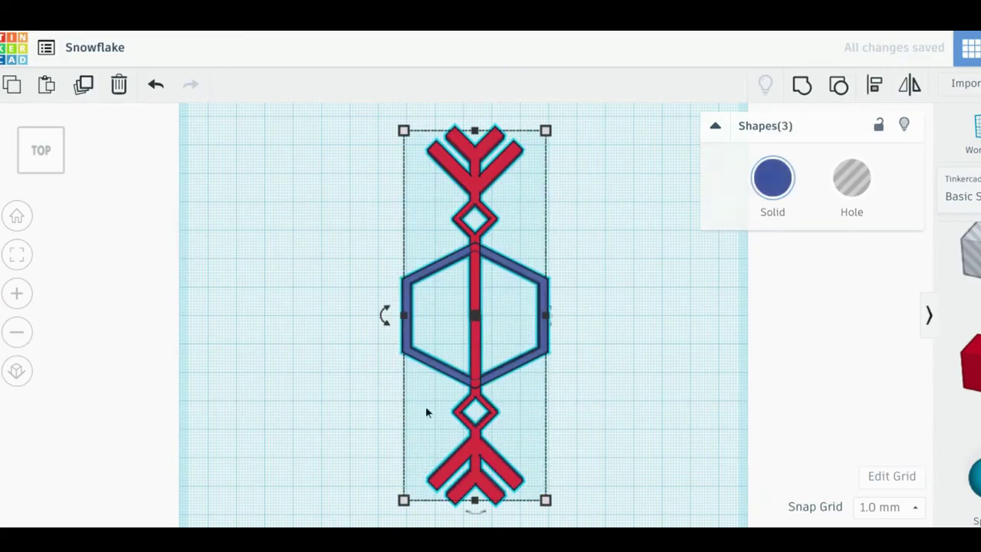
scroll(472, 262, down, 3)
click(869, 87)
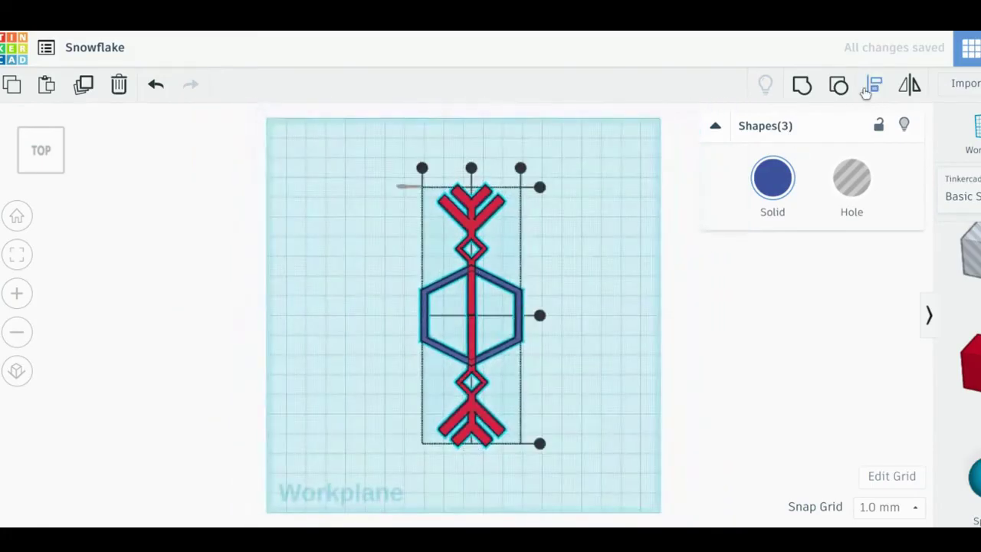
click(470, 167)
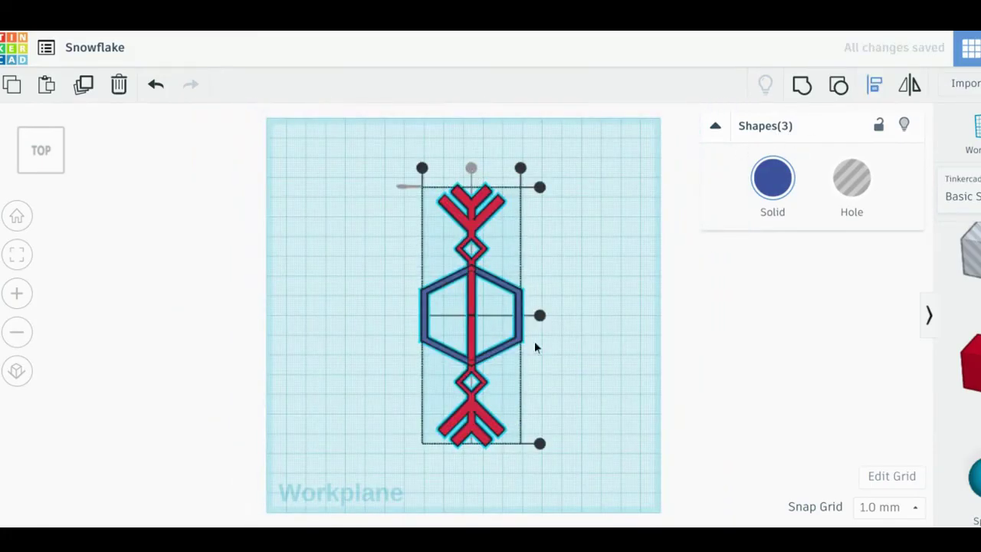
click(540, 314)
click(567, 357)
scroll(512, 350, up, 2)
scroll(512, 350, up, 5)
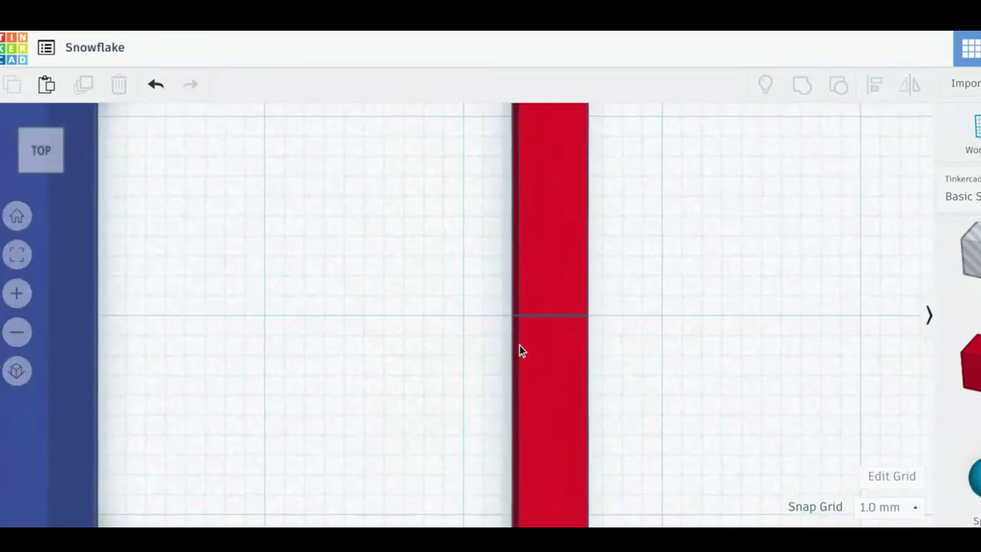
scroll(537, 334, down, 5)
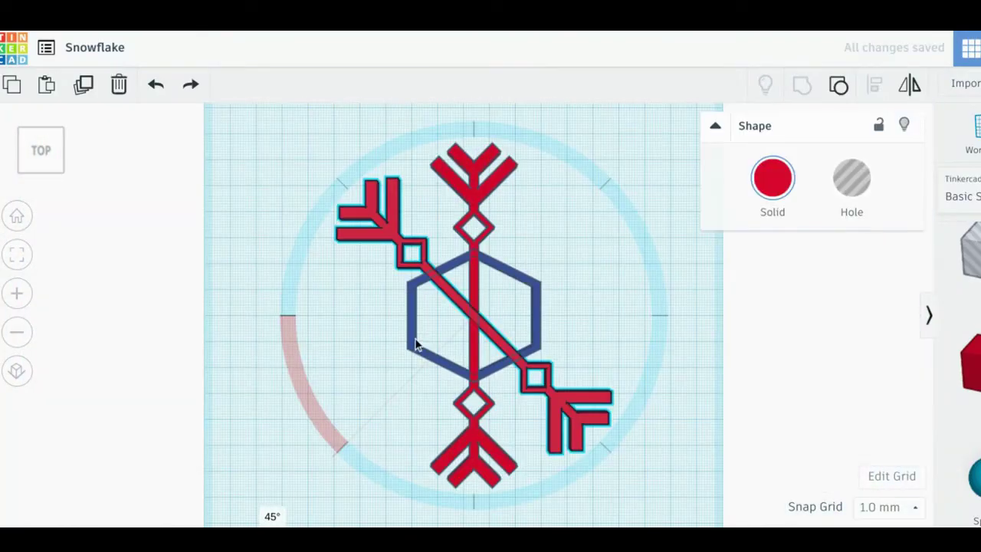
- Rotate a duplicate of the double arm by 45° and repeat the rotated duplication until eight arms surround the centre
drag(417, 344, 413, 337)
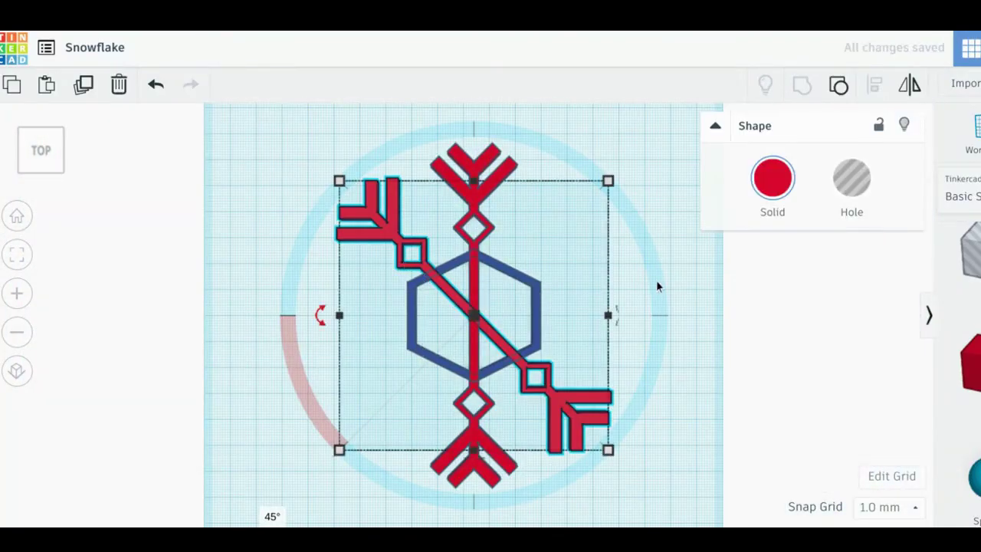
mouse_move(320, 322)
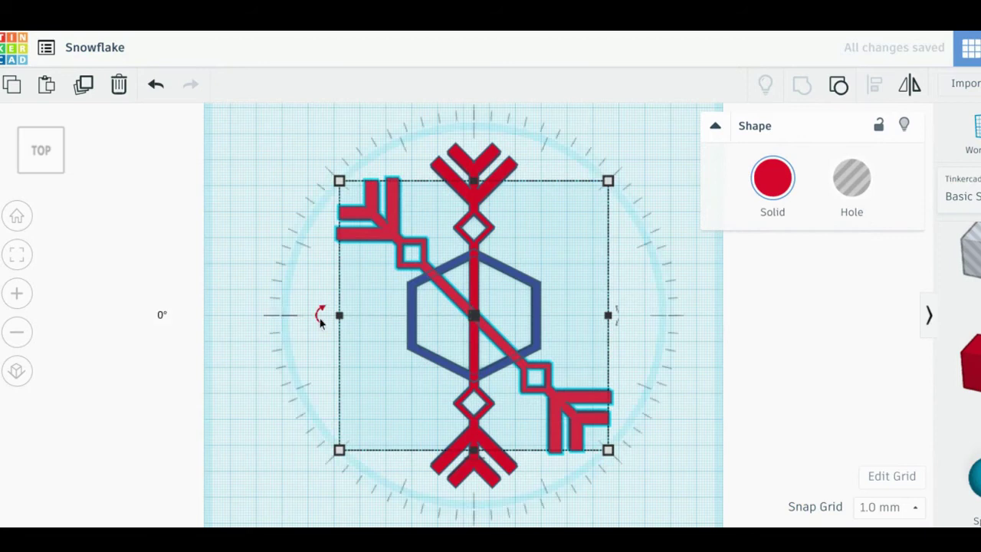
drag(321, 322, 353, 411)
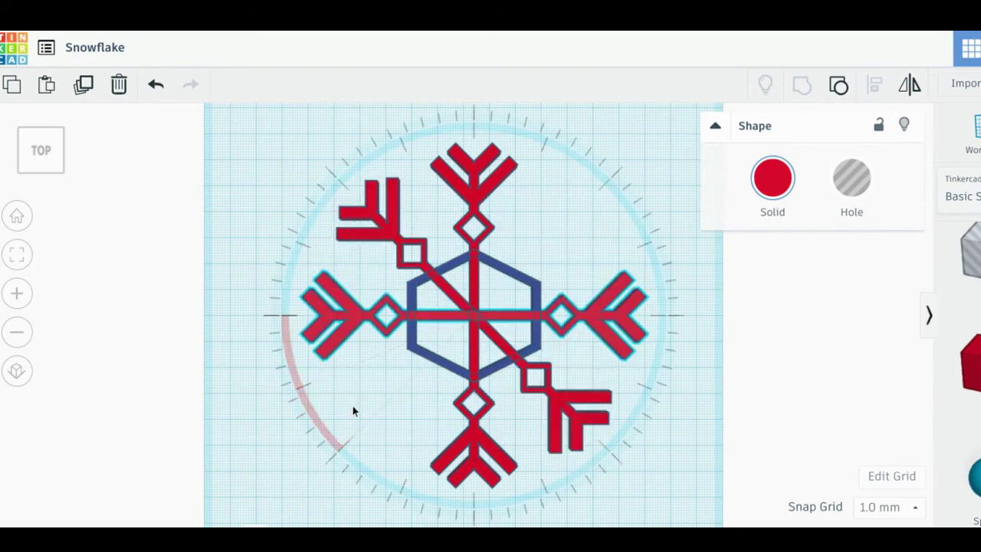
key(ctrl+d)
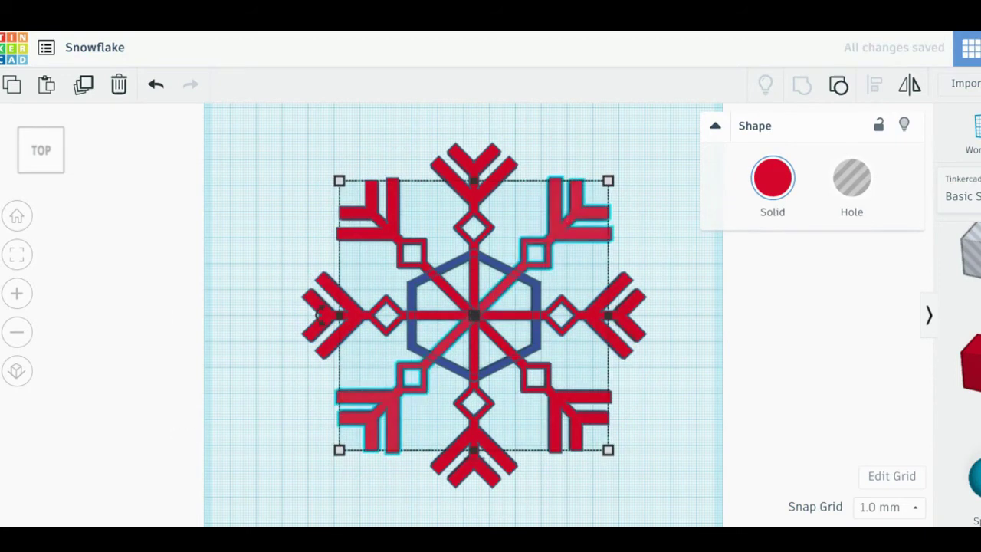
click(295, 214)
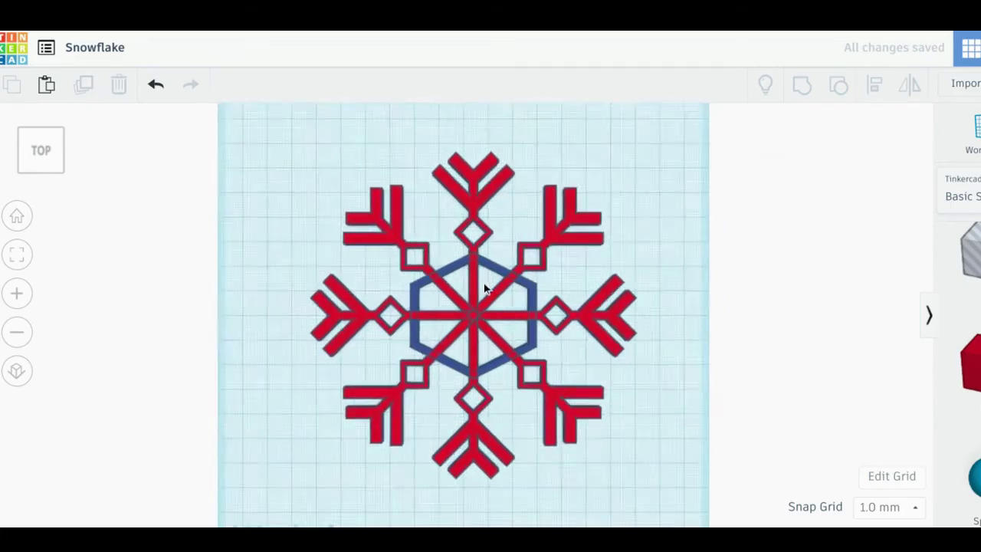
- Group all arms and the hexagonal ring into one single-coloured blue snowflake
drag(682, 132, 283, 485)
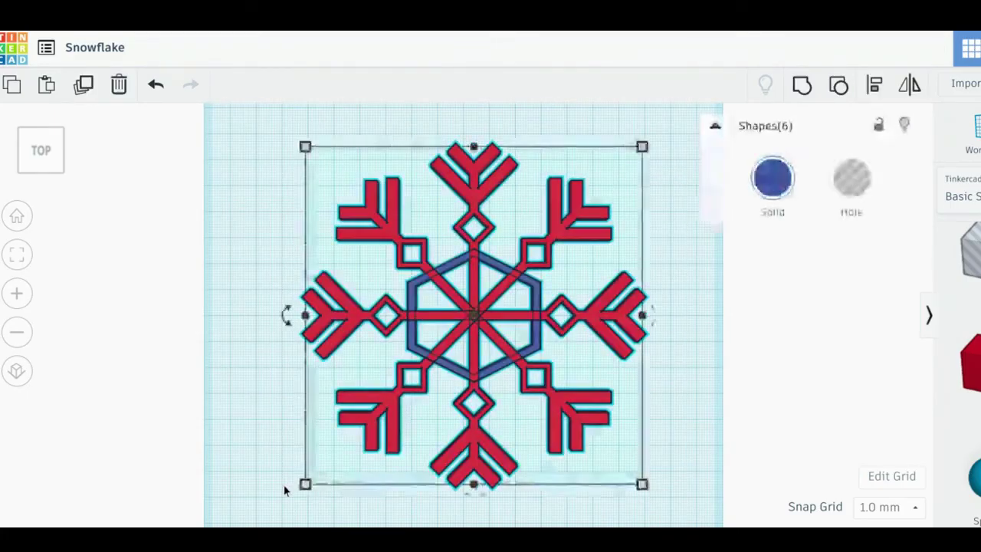
click(801, 87)
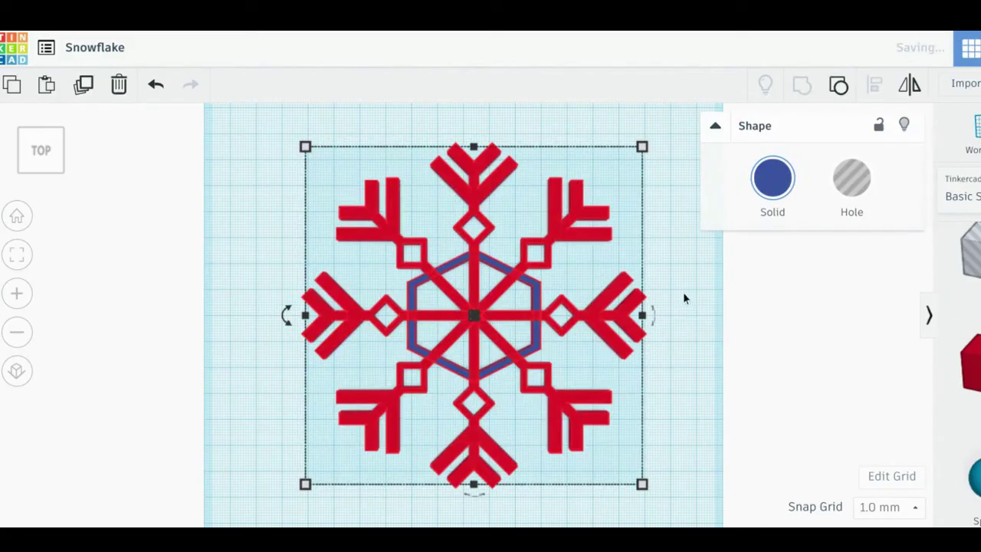
click(683, 305)
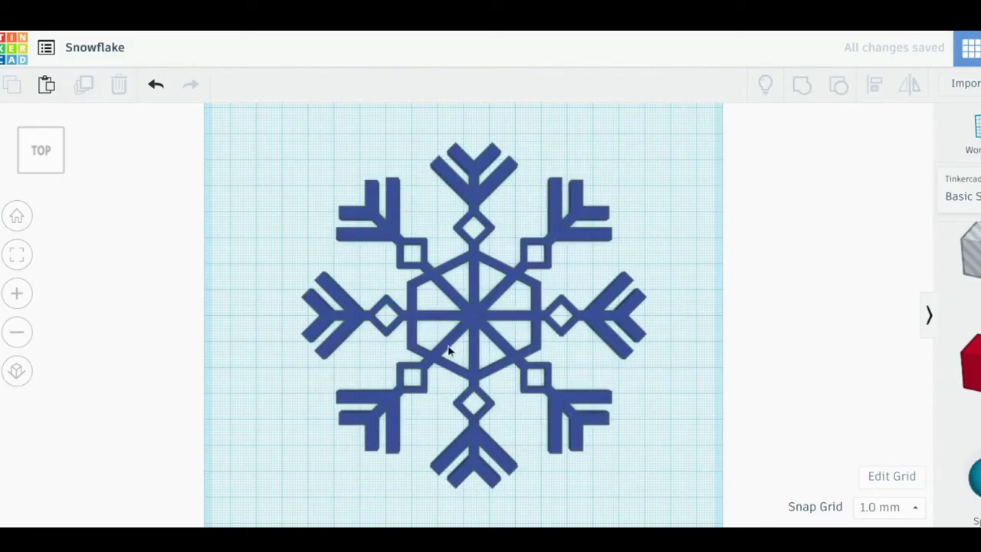
click(53, 164)
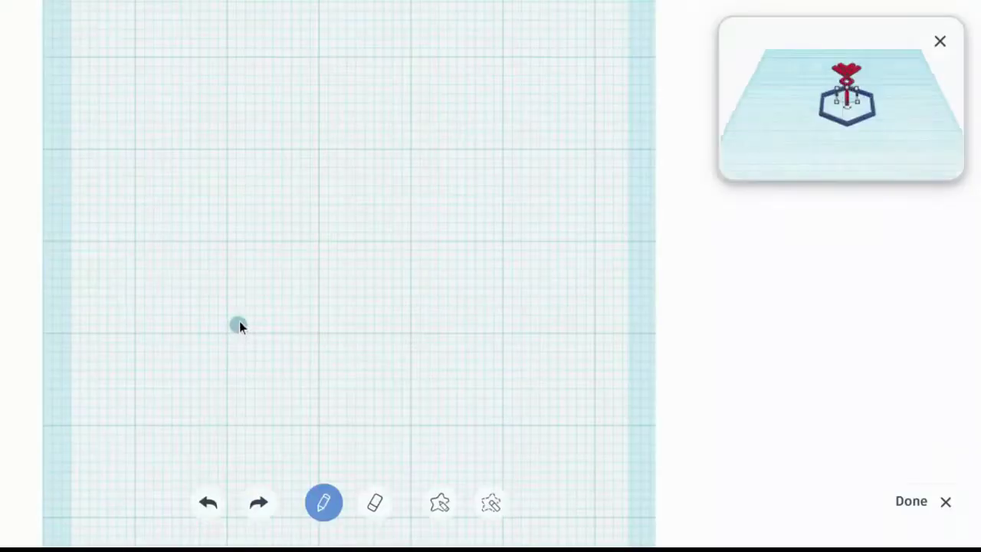
- Draw a vertical wavy scribble with a dot in each bend, alternating along both sides, and finish the scribble
drag(359, 94, 340, 116)
mouse_move(354, 197)
mouse_down()
mouse_move(346, 242)
mouse_move(369, 283)
mouse_move(359, 374)
mouse_up()
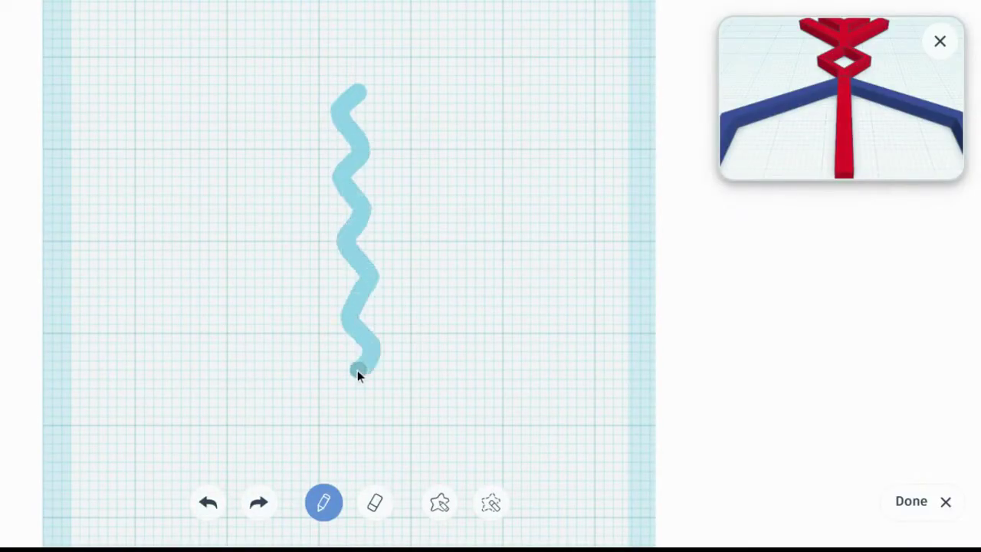
click(381, 314)
click(339, 278)
click(375, 242)
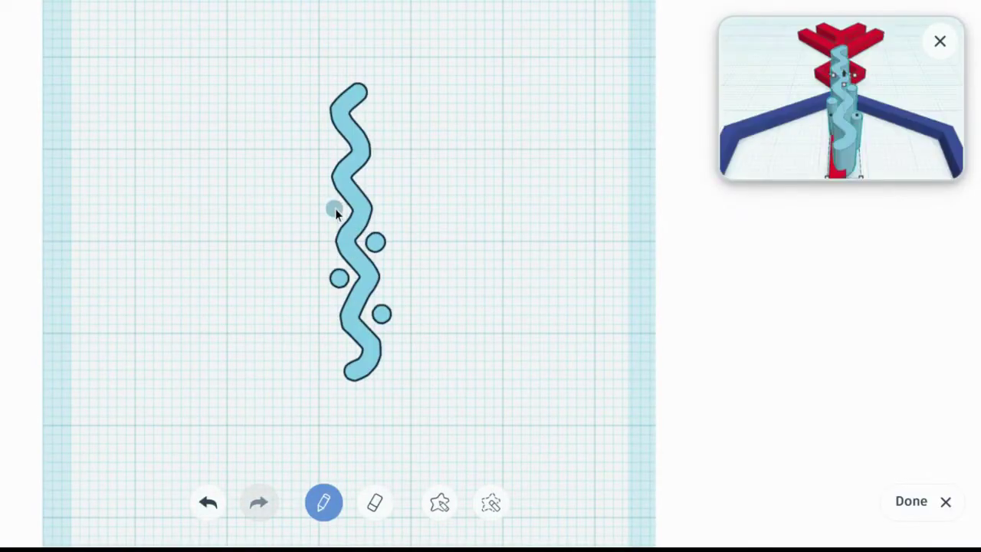
click(334, 208)
click(369, 179)
click(334, 145)
click(346, 347)
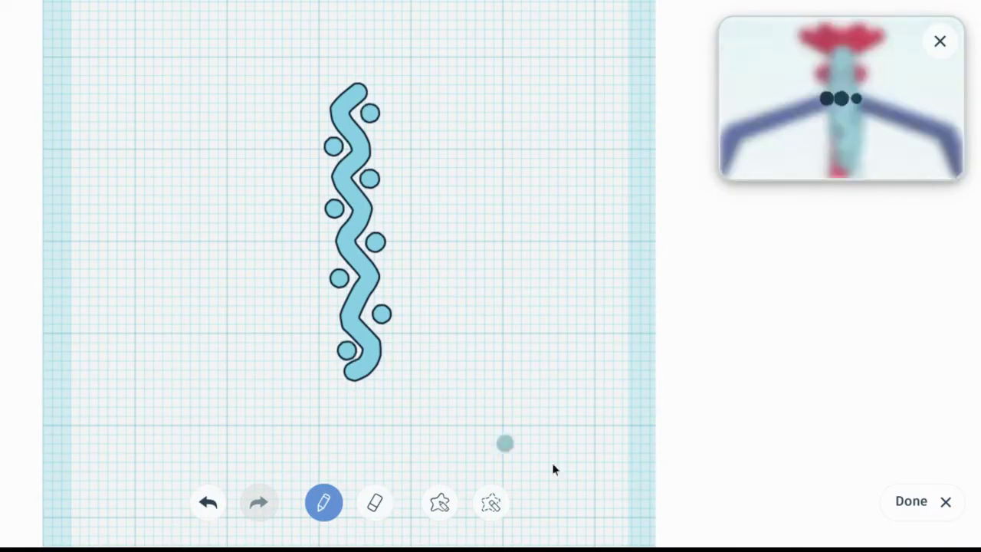
click(911, 501)
- Place the scribble along the lower stem of the arm, turn it into a hole and adjust its size to fit the stem
drag(260, 257, 243, 319)
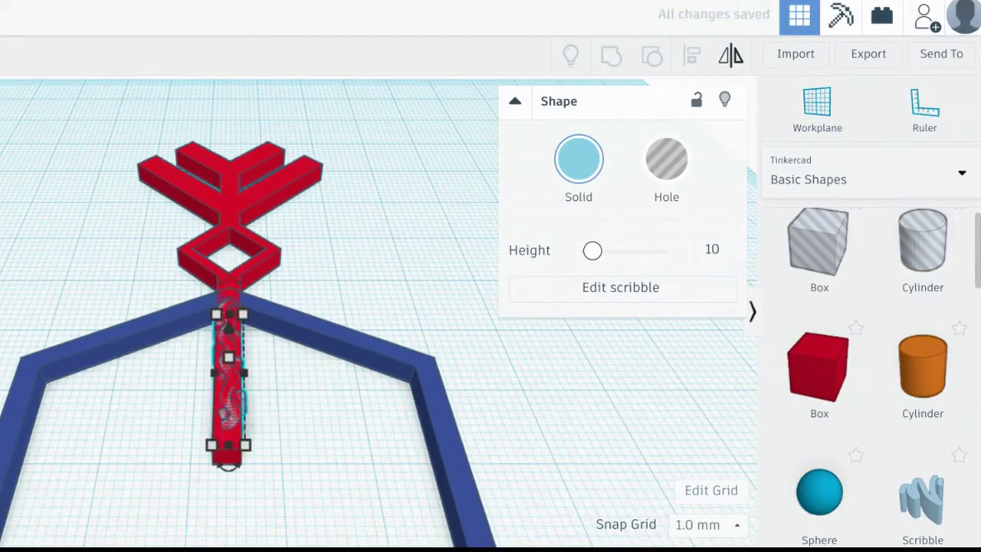
click(640, 155)
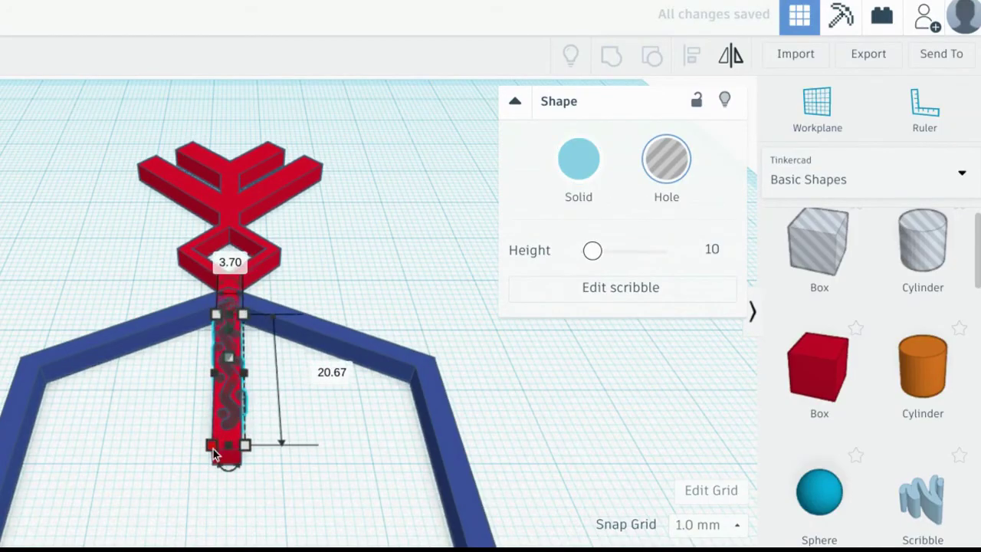
drag(244, 446, 237, 454)
- Group the red arm with the scribble hole to cut the wavy pattern into the stem
click(340, 287)
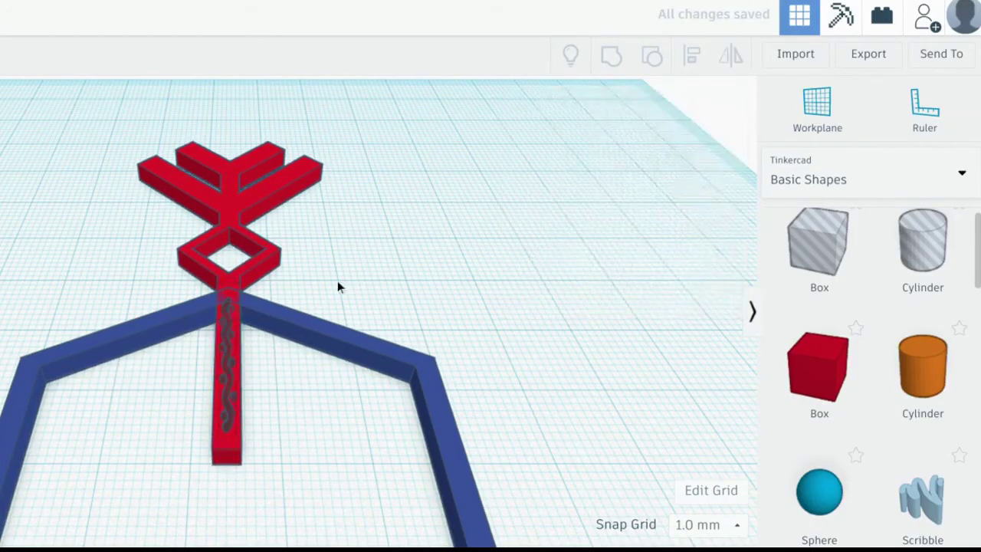
click(237, 409)
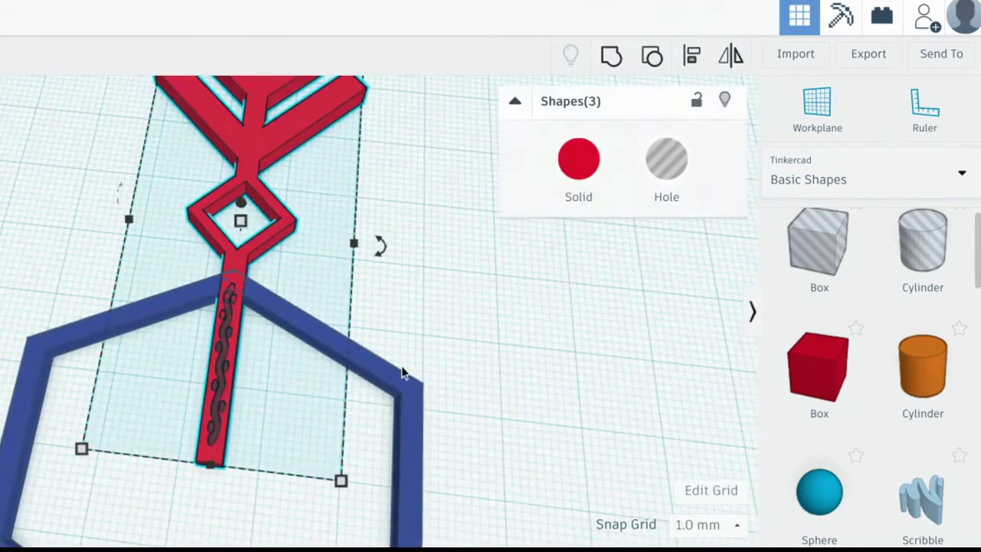
click(609, 62)
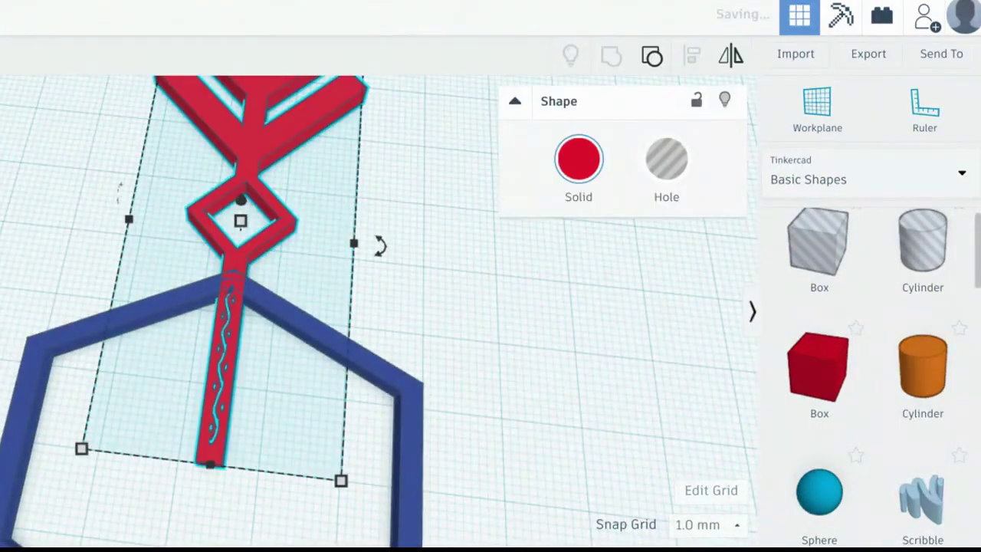
- Duplicate the patterned arm, rotate the copy 180° and move it to the opposite side of the hexagonal ring
scroll(77, 230, down, 5)
drag(318, 272, 139, 239)
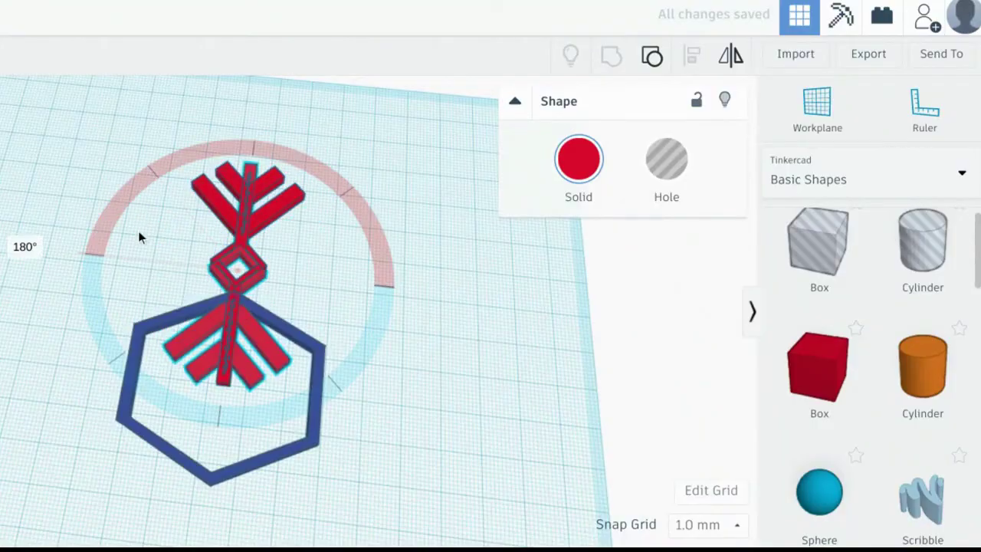
drag(280, 366, 220, 439)
- Align the two patterned arms to each other, centred across their width
shift+click(244, 282)
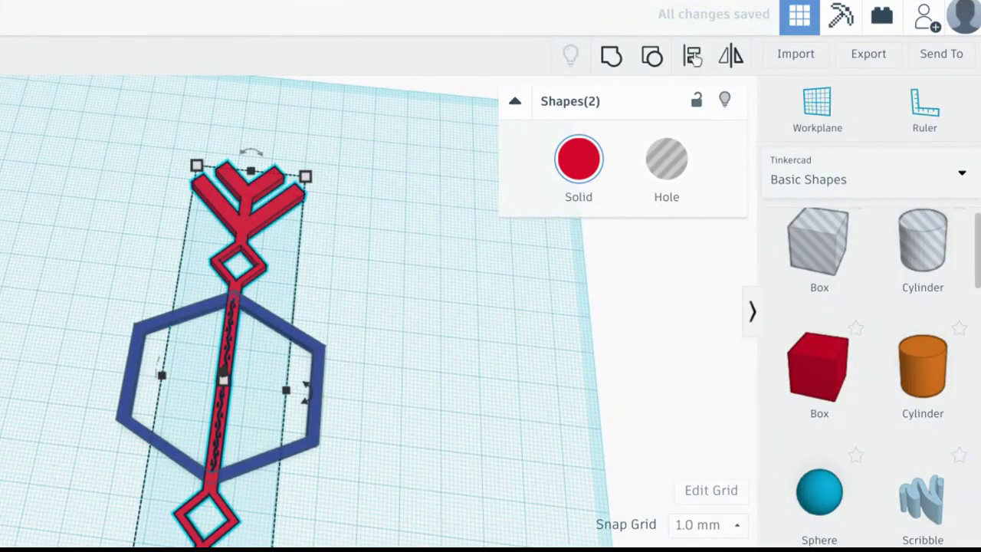
click(692, 58)
scroll(313, 234, down, 5)
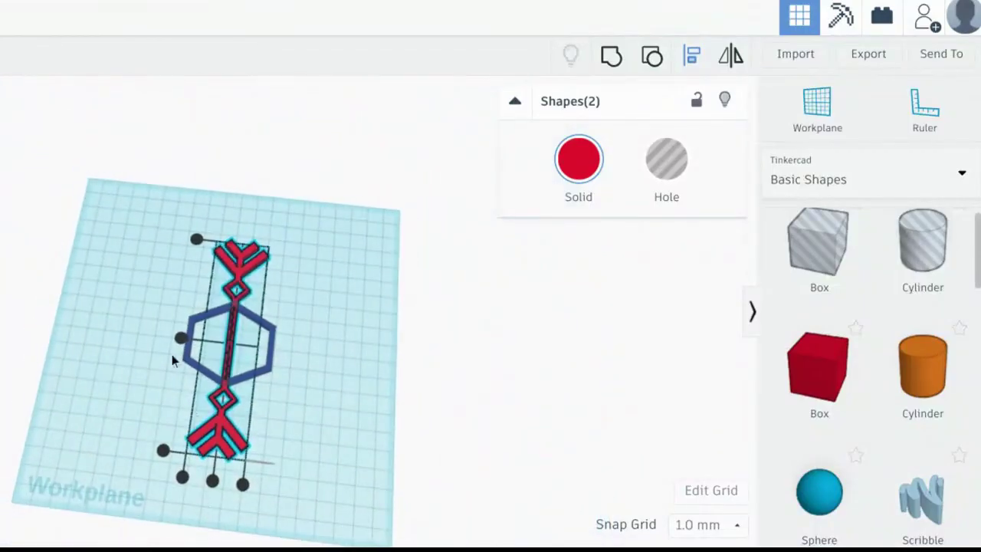
click(218, 463)
click(692, 57)
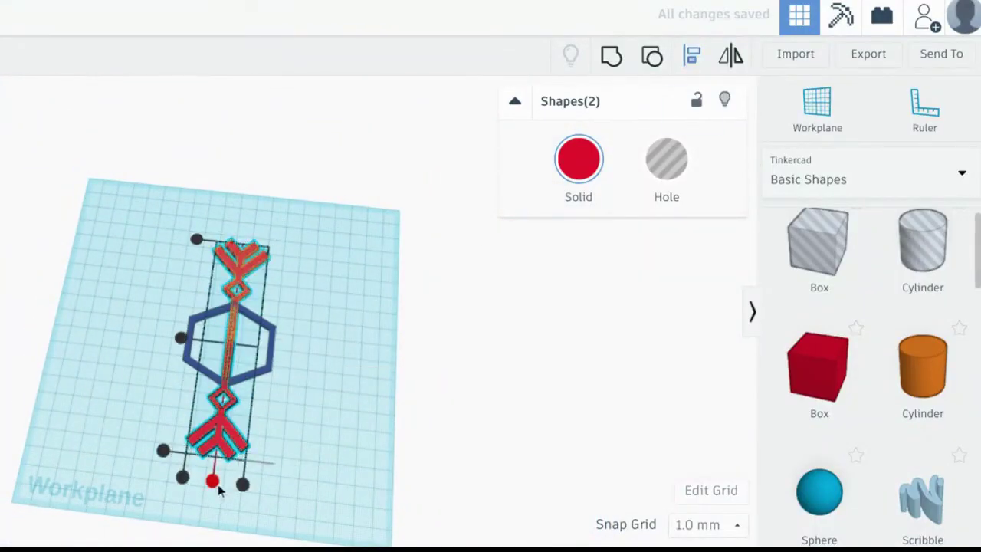
- Group the two opposite patterned arms into one double arm, leaving the hexagonal ring out
click(255, 368)
scroll(255, 368, up, 3)
key(ctrl+a)
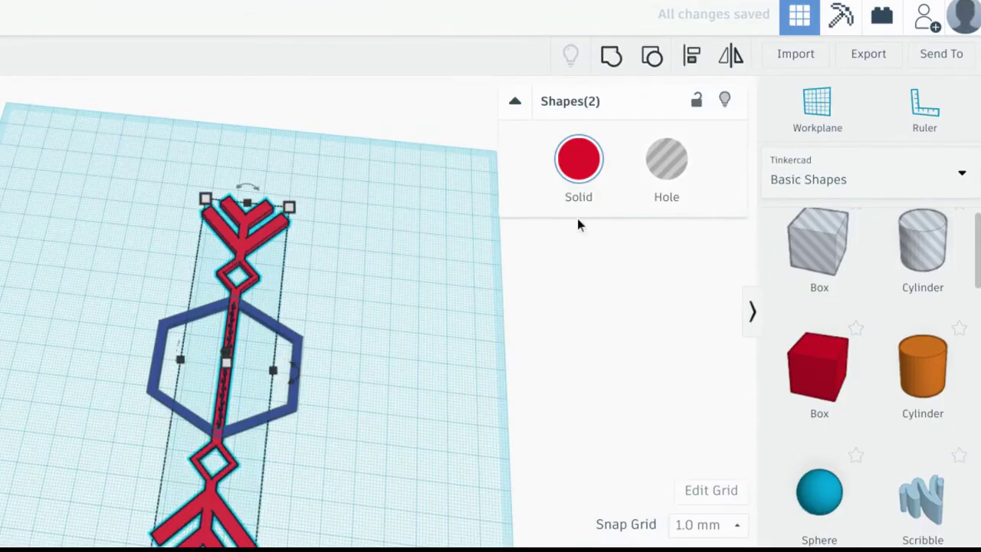
click(611, 55)
- Duplicate and rotate the patterned double arm repeatedly about the ring's centre to form eight evenly spaced arms
scroll(307, 373, down, 1)
key(ctrl+d)
drag(285, 360, 291, 324)
key(ctrl+d)
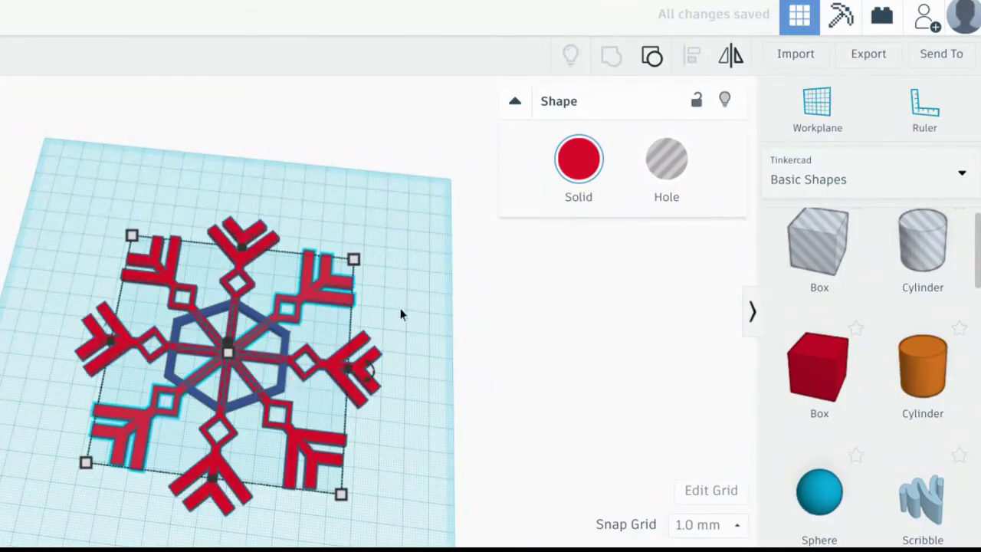
click(401, 313)
scroll(350, 366, up, 6)
scroll(307, 306, down, 3)
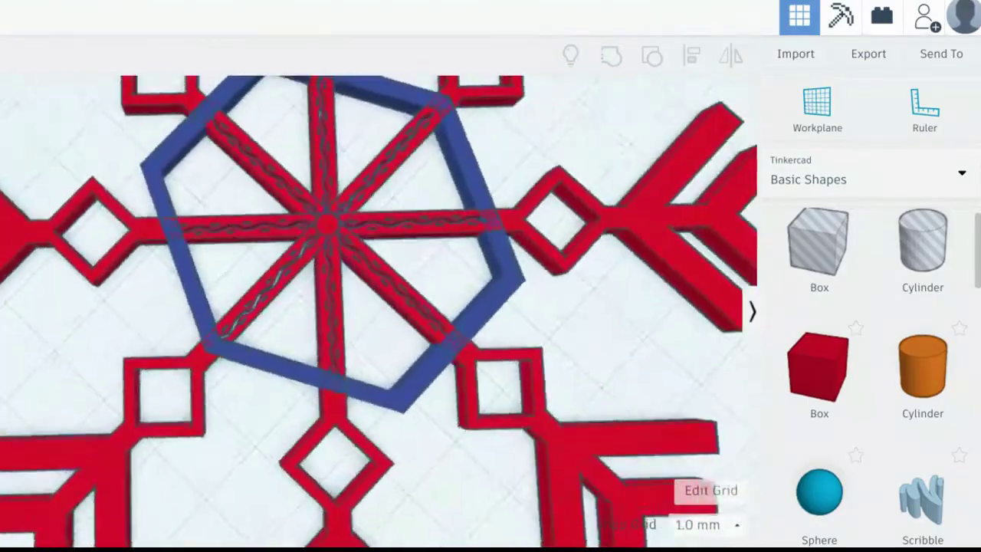
scroll(321, 222, up, 2)
scroll(919, 383, down, 3)
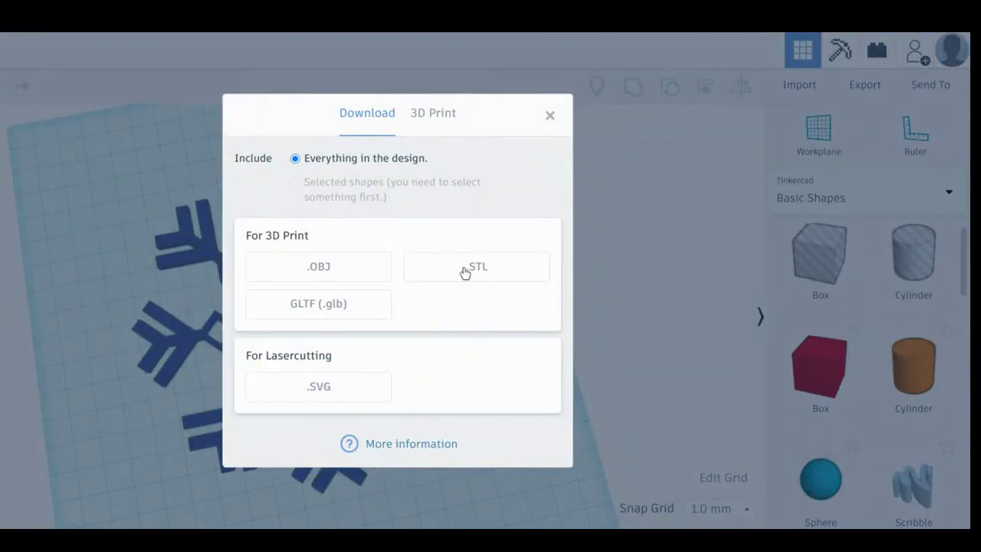
- Export the whole snowflake design as STL, switch to Ultimaker Cura and load Snowflake.stl onto the build plate
click(465, 270)
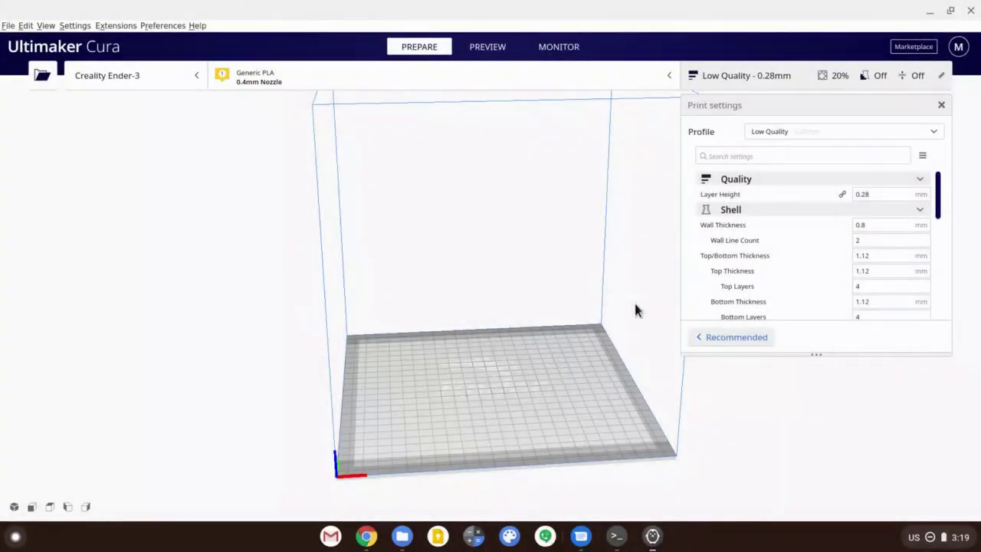
click(42, 77)
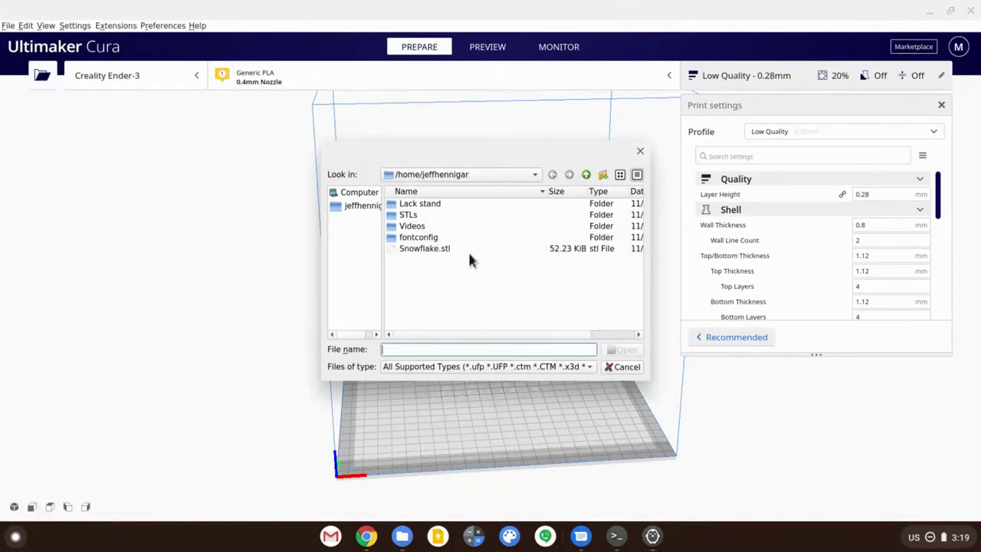
click(414, 255)
click(621, 354)
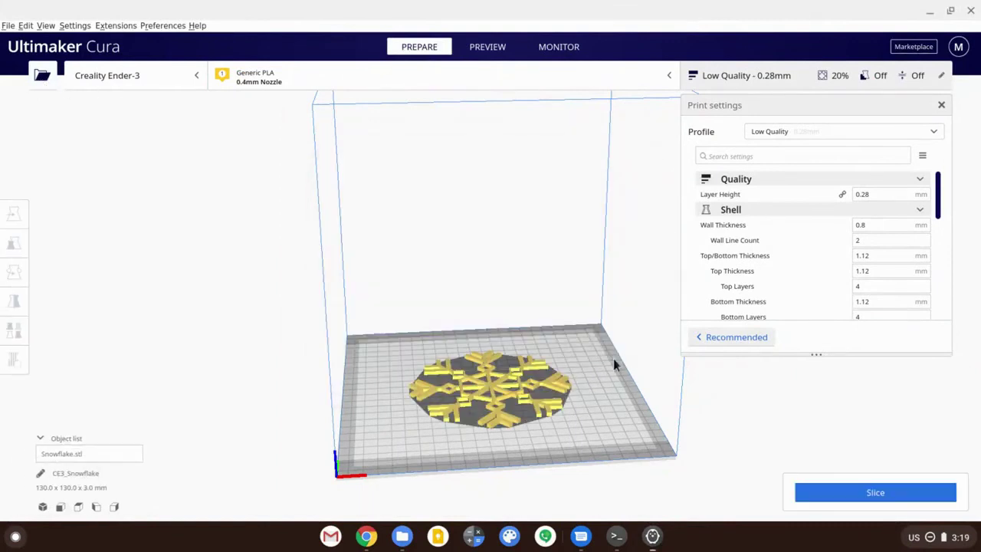
- Scale the snowflake model down uniformly to 97.5 x 97.5 x 2.3 mm
right_drag(593, 392, 517, 423)
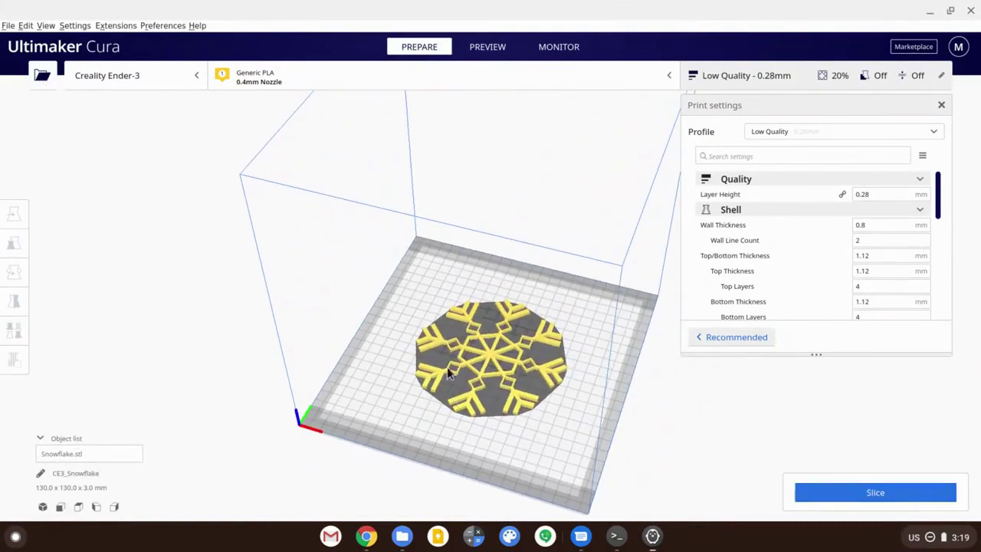
click(475, 360)
click(15, 243)
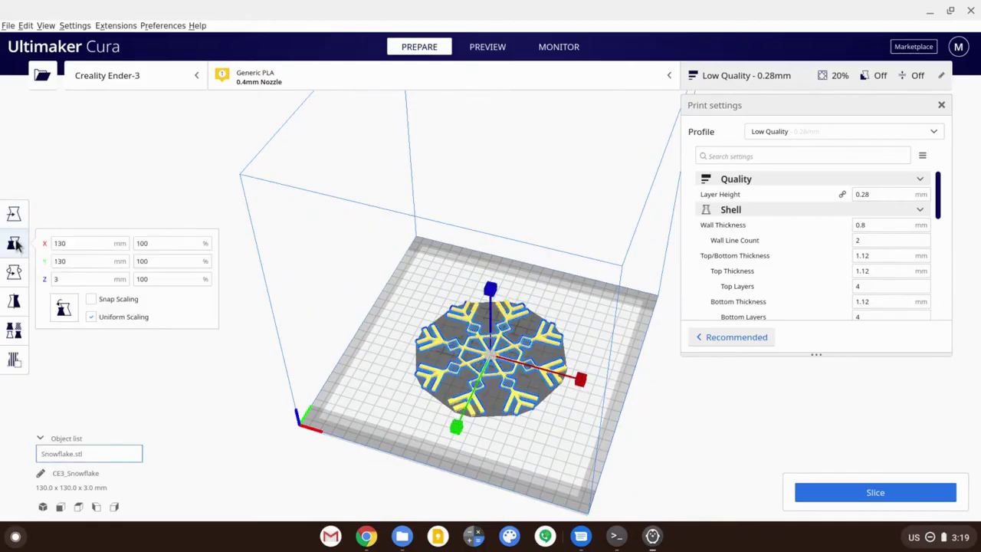
click(354, 327)
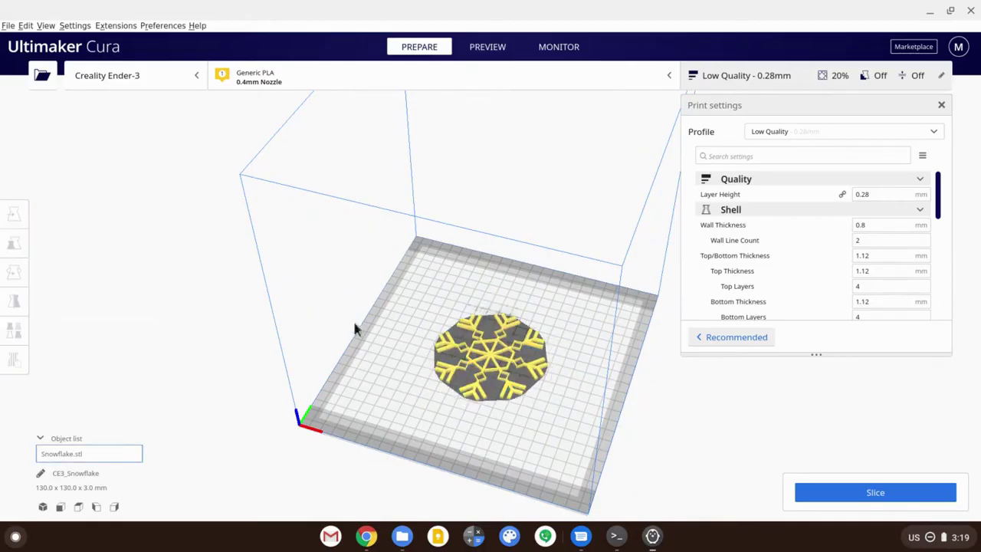
- Set the print profile to Standard Quality - 0.2 mm and check the support and build plate adhesion settings
click(807, 132)
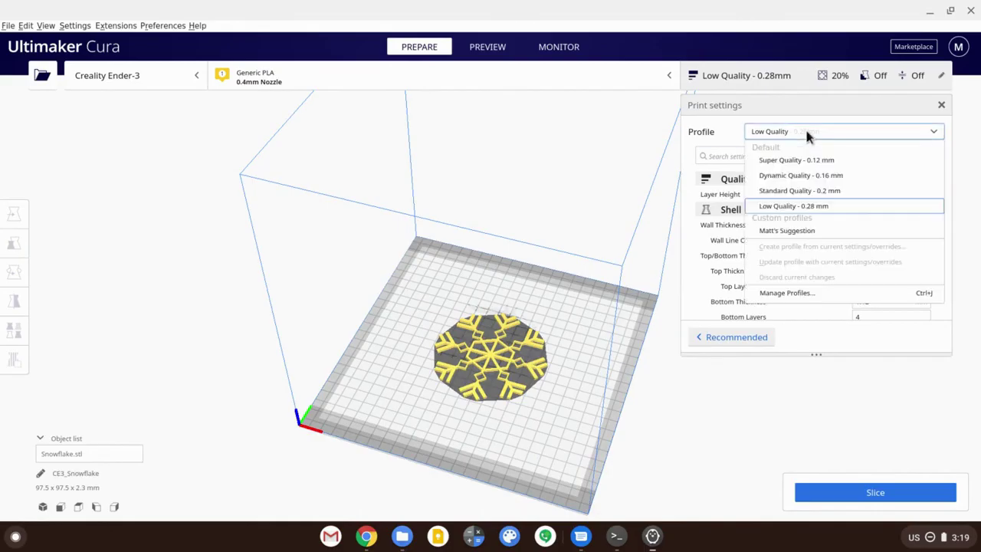
click(810, 192)
scroll(893, 265, down, 10)
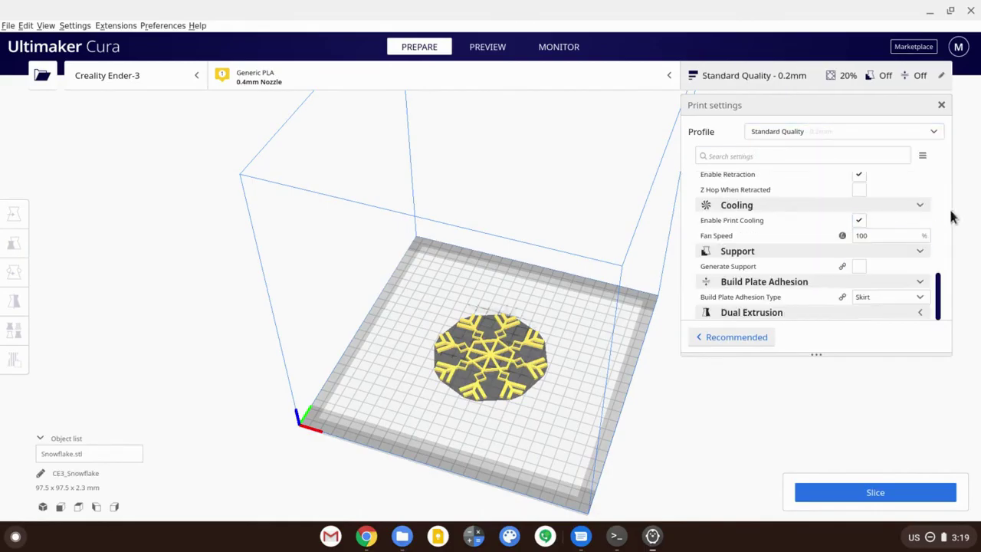
- Slice the snowflake and save the result as CE3_Snowflake.gcode in the home folder
click(895, 492)
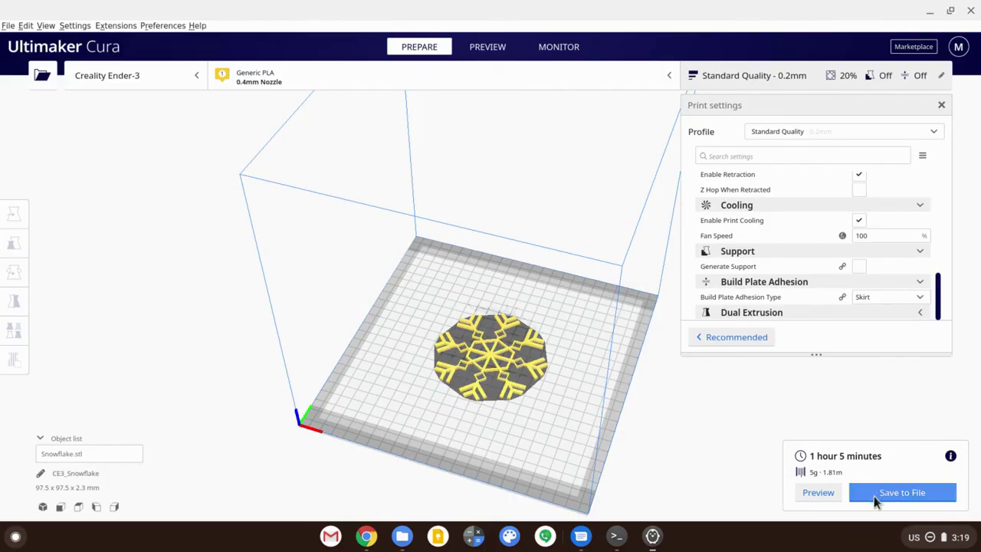
click(875, 496)
click(624, 352)
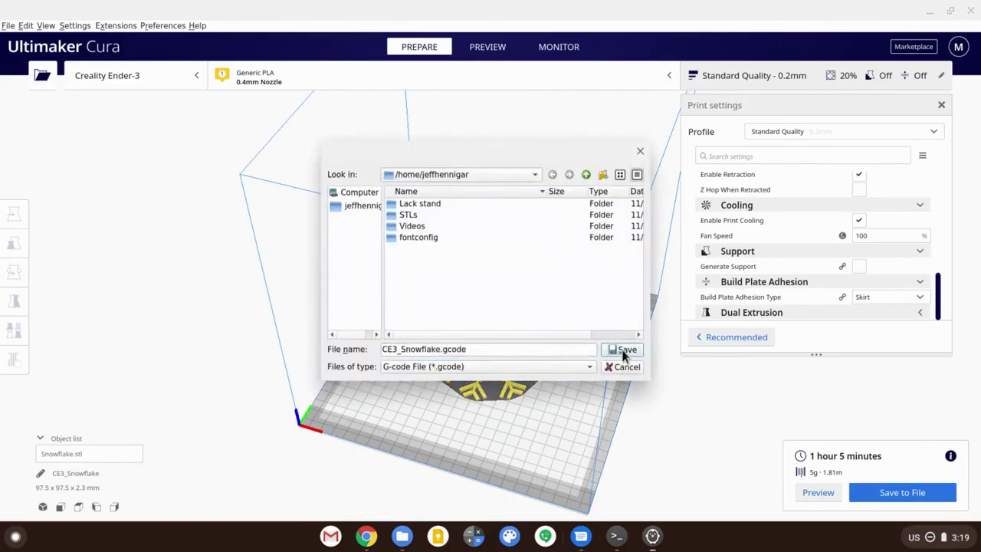